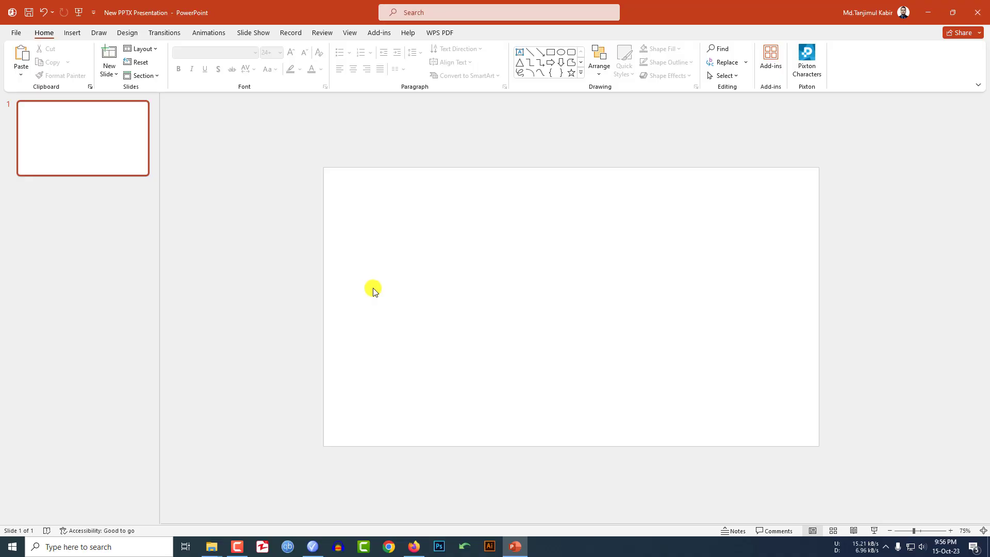
# Step: Switch the ribbon to the Insert tab on the blank slide
pyautogui.click(71, 34)
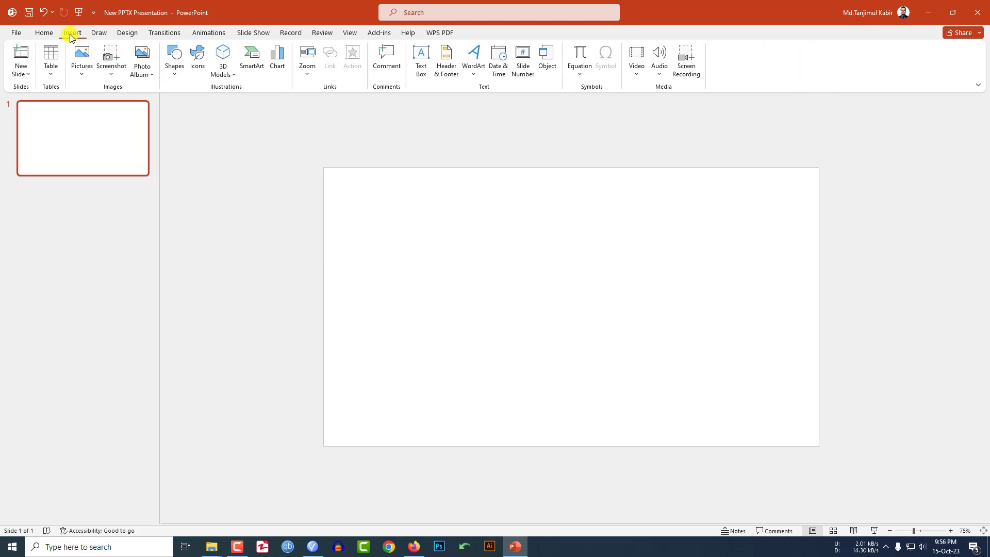
# Step: Draw a large isosceles triangle in the middle of the slide
pyautogui.click(175, 81)
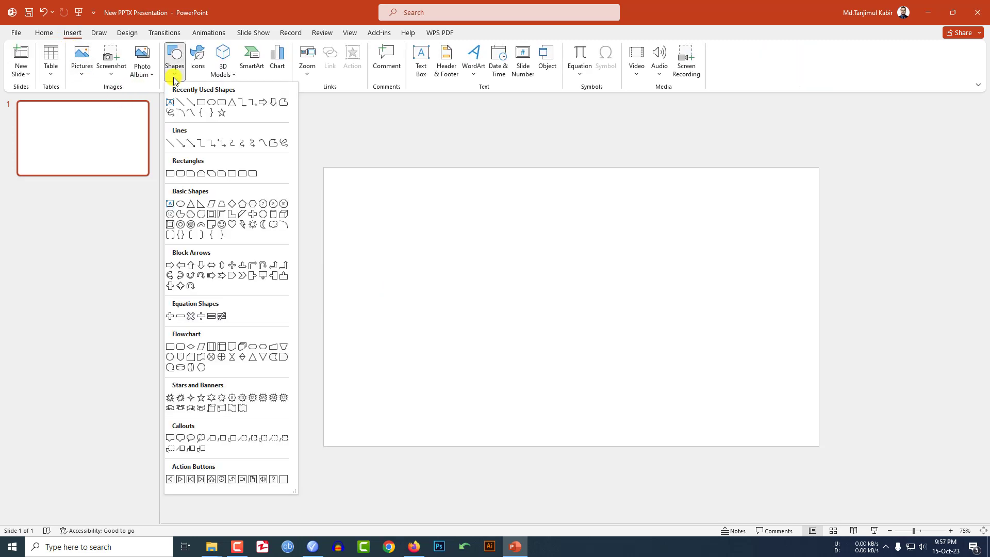
pyautogui.click(191, 205)
pyautogui.moveTo(492, 227); pyautogui.dragTo(632, 419)
# Step: Remove the triangle's outline, flip it vertically and nudge it into place
pyautogui.click(416, 62)
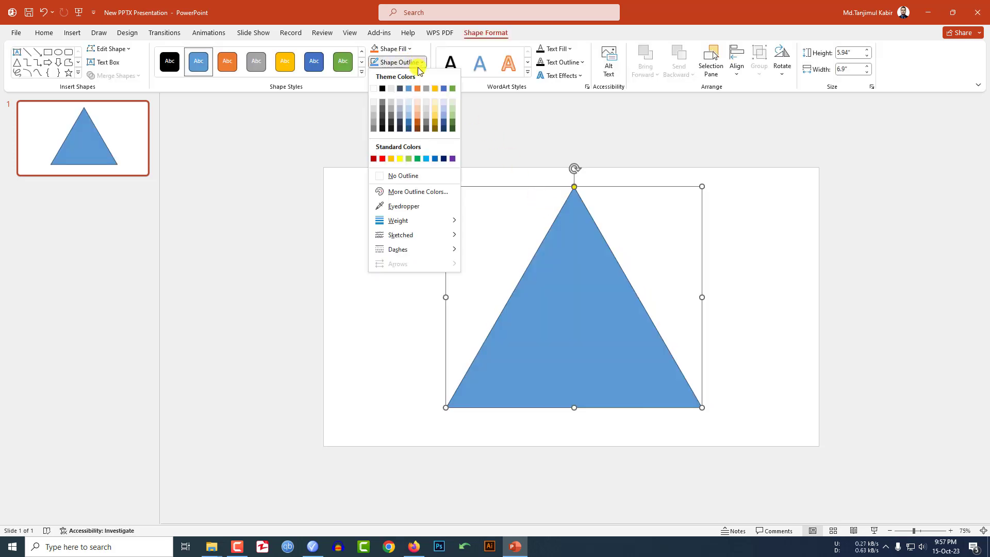
pyautogui.click(402, 178)
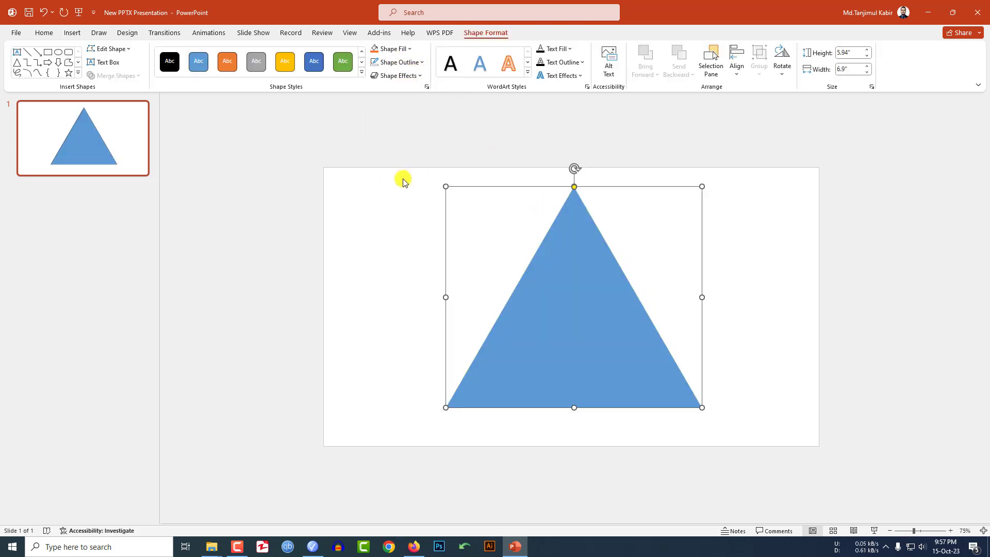
pyautogui.click(782, 78)
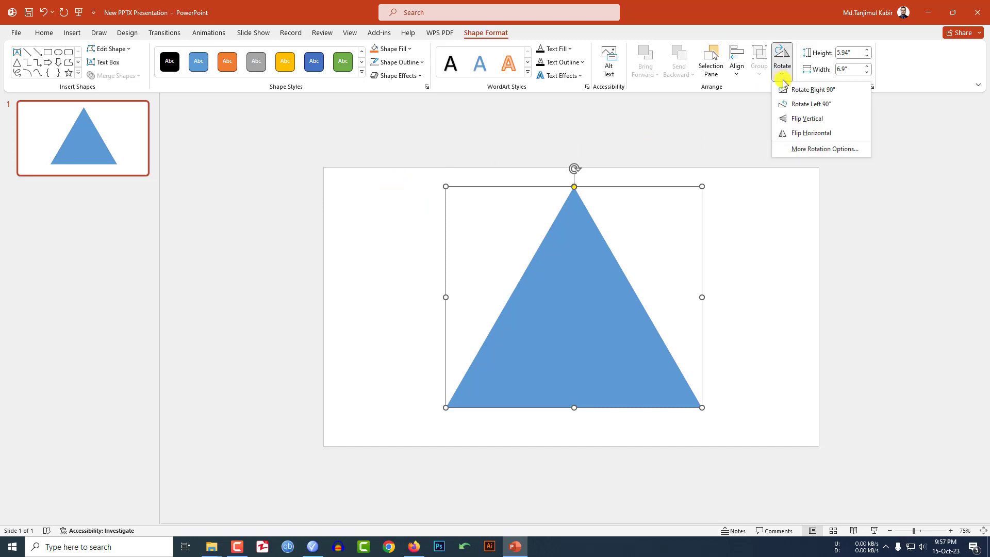
pyautogui.click(806, 118)
pyautogui.moveTo(597, 273); pyautogui.dragTo(587, 283)
pyautogui.click(729, 265)
pyautogui.click(72, 33)
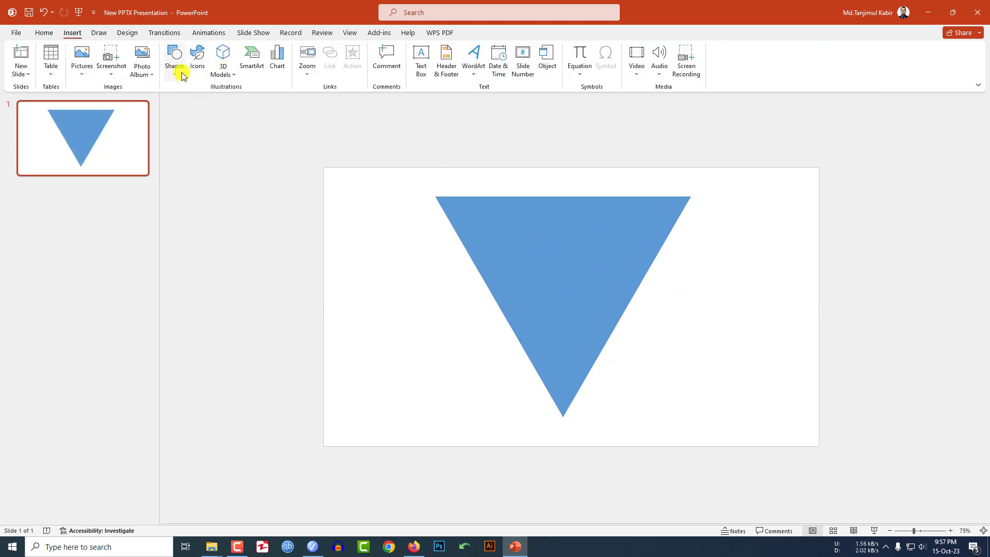
# Step: Draw a long thin rectangle across the triangle with no outline and grey fill
pyautogui.click(180, 78)
pyautogui.click(201, 103)
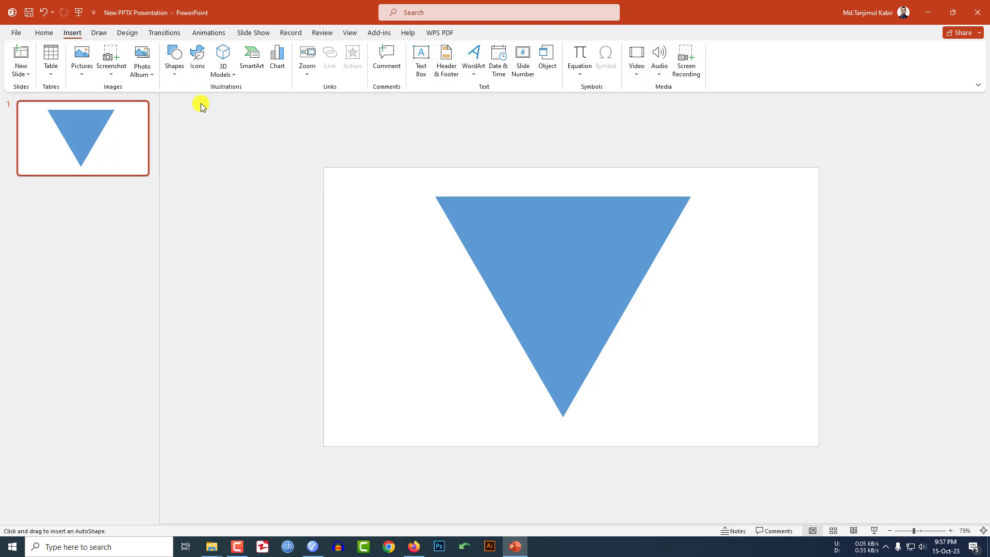
pyautogui.moveTo(416, 207); pyautogui.dragTo(714, 224)
pyautogui.click(419, 63)
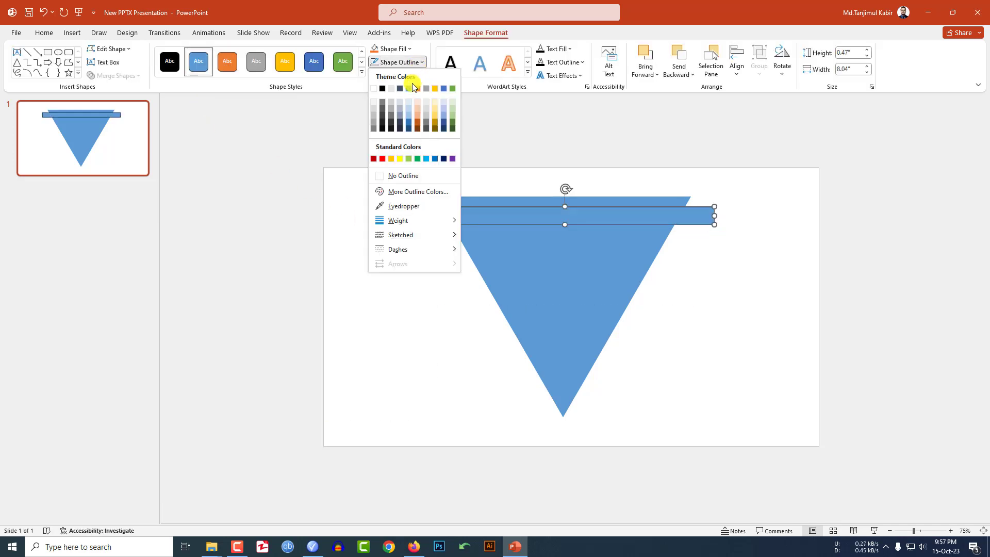
pyautogui.click(396, 176)
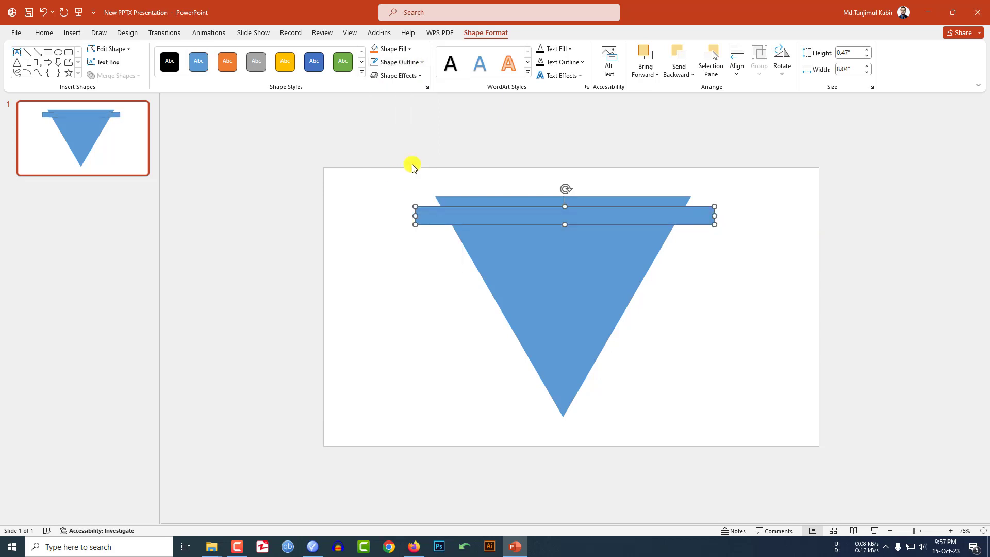
pyautogui.click(408, 49)
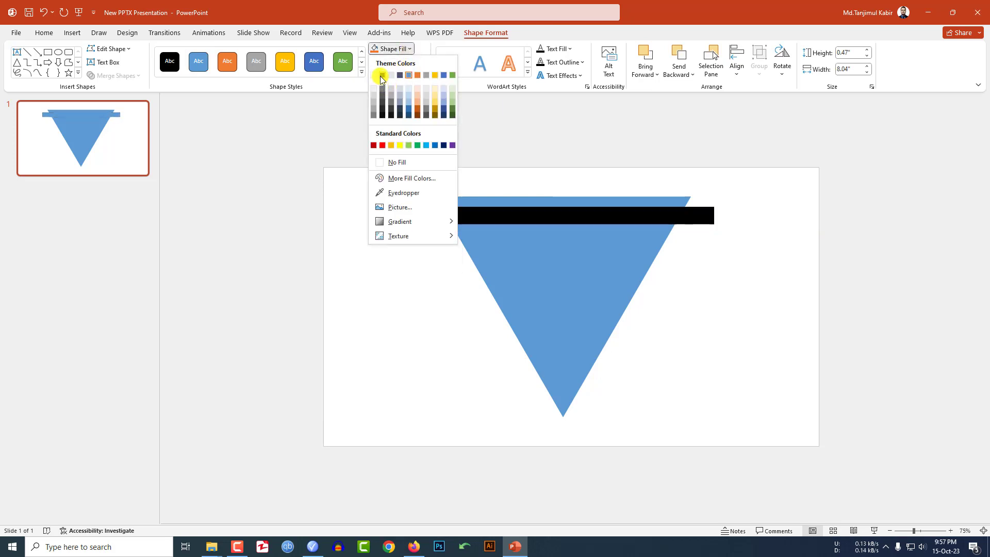
pyautogui.click(383, 88)
# Step: Align the grey bar at the triangle's top and duplicate it into five stacked 0.35" x 8.04" bars
pyautogui.moveTo(565, 220); pyautogui.dragTo(565, 220)
pyautogui.moveTo(632, 220); pyautogui.dragTo(609, 223)
pyautogui.hotkey('ctrl', 'd')
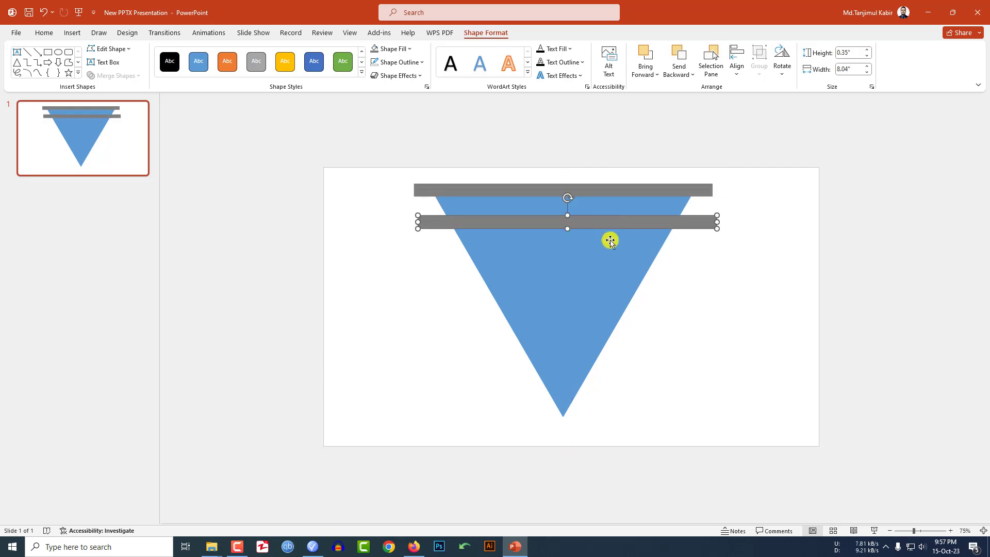
pyautogui.hotkey('ctrl', 'd')
pyautogui.hotkey('ctrl', 'd')
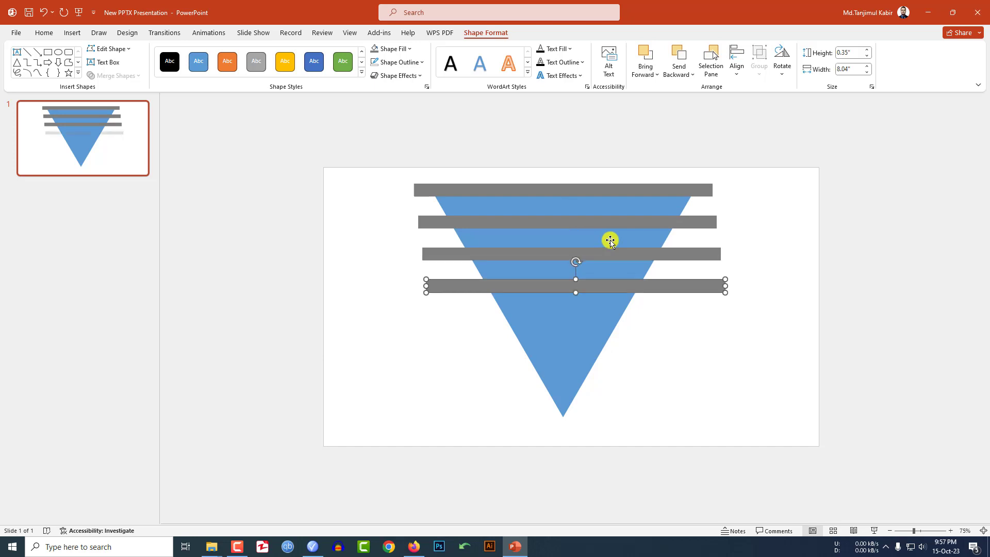
pyautogui.hotkey('ctrl', 'd')
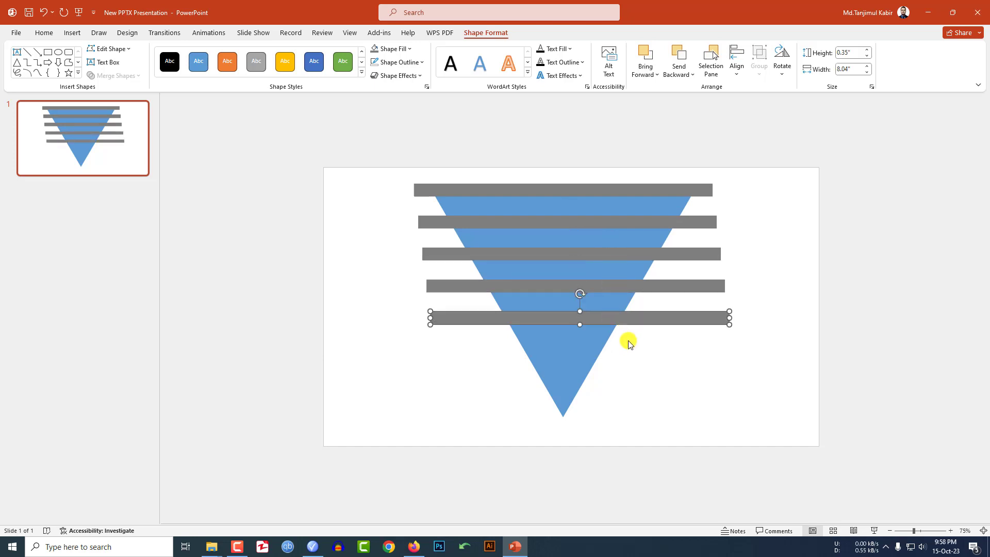
pyautogui.click(653, 190)
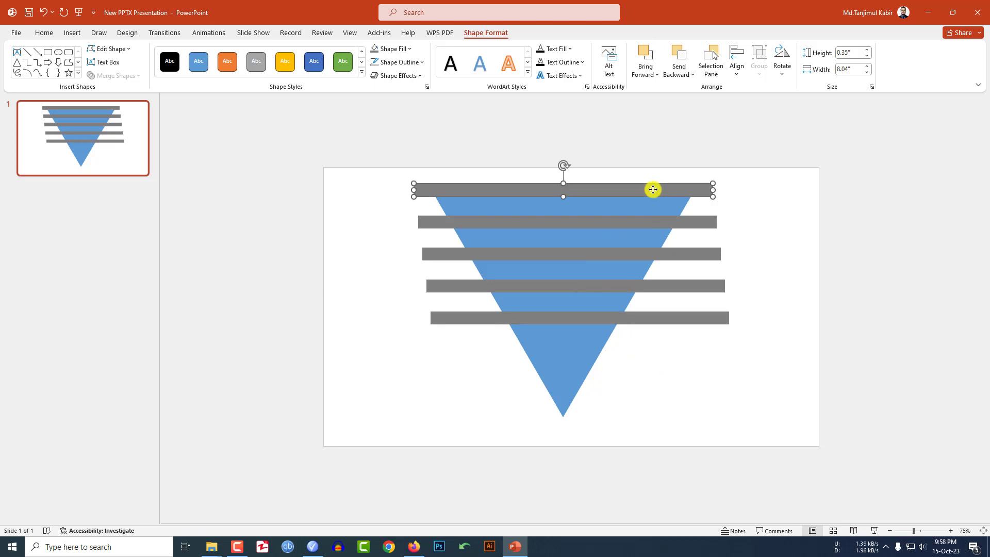
# Step: Delete the top bar and fragment the triangle with the remaining bars
pyautogui.press('Delete')
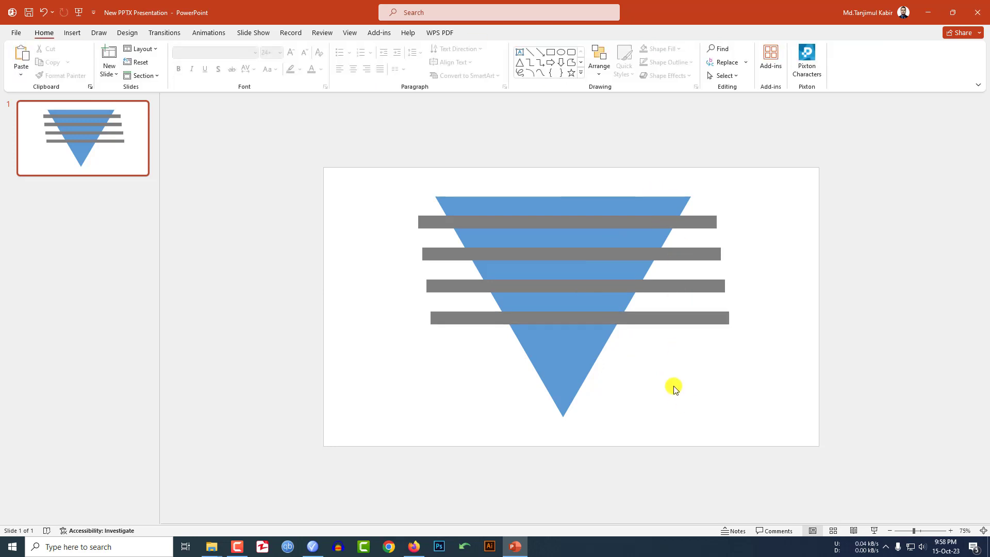
pyautogui.hotkey('ctrl', 'a')
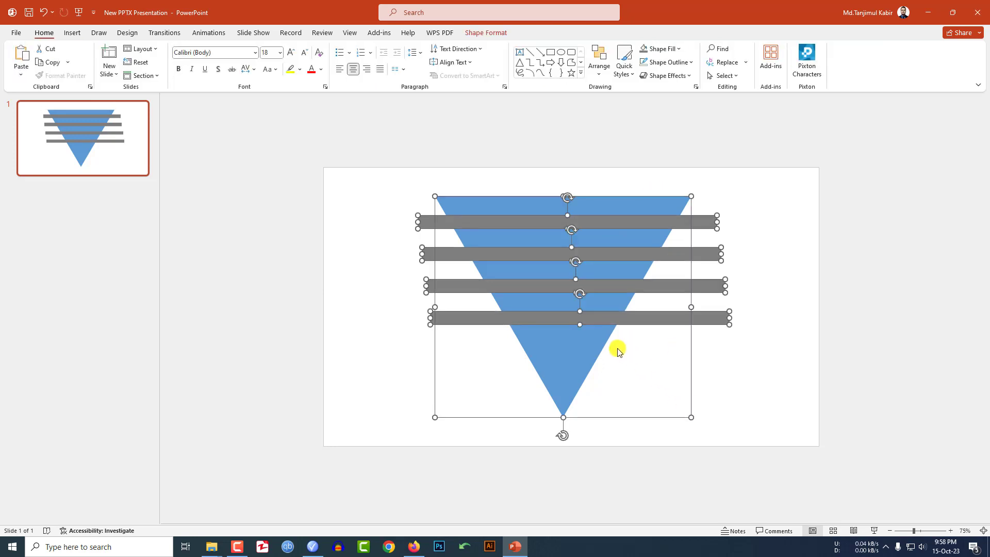
pyautogui.click(483, 33)
pyautogui.click(130, 78)
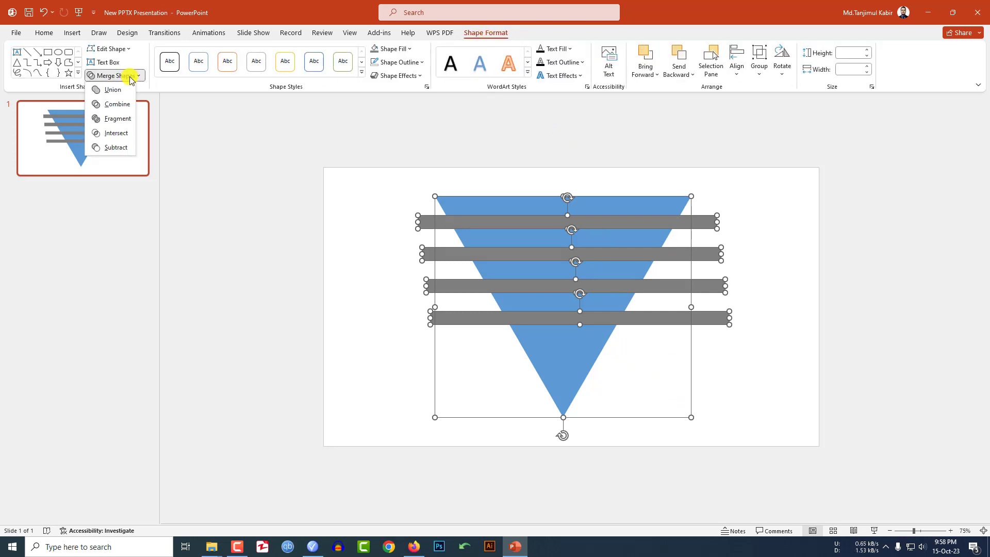
pyautogui.click(114, 124)
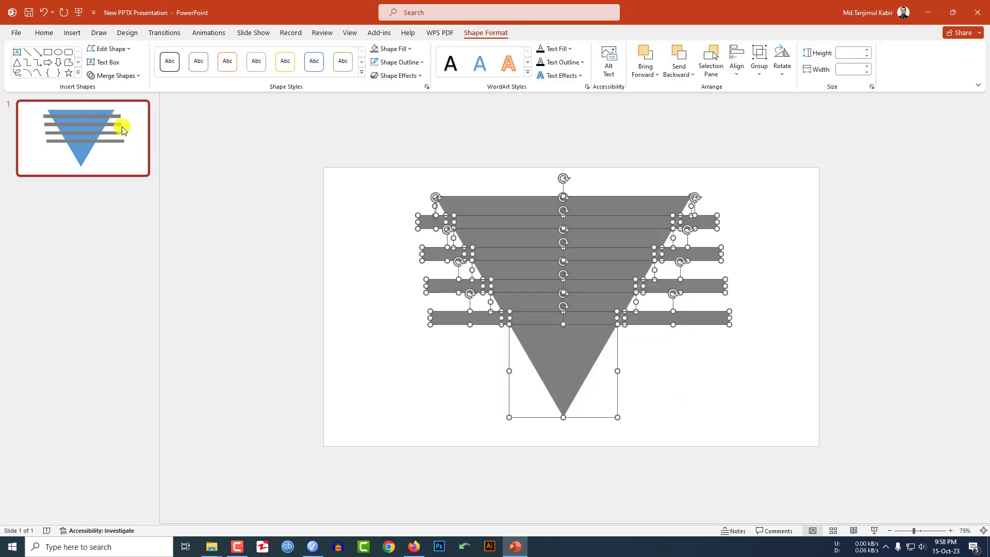
# Step: Delete the four bars' fragments, leaving four trapezoid bands above a small triangle
pyautogui.click(367, 302)
pyautogui.moveTo(762, 240); pyautogui.dragTo(777, 241)
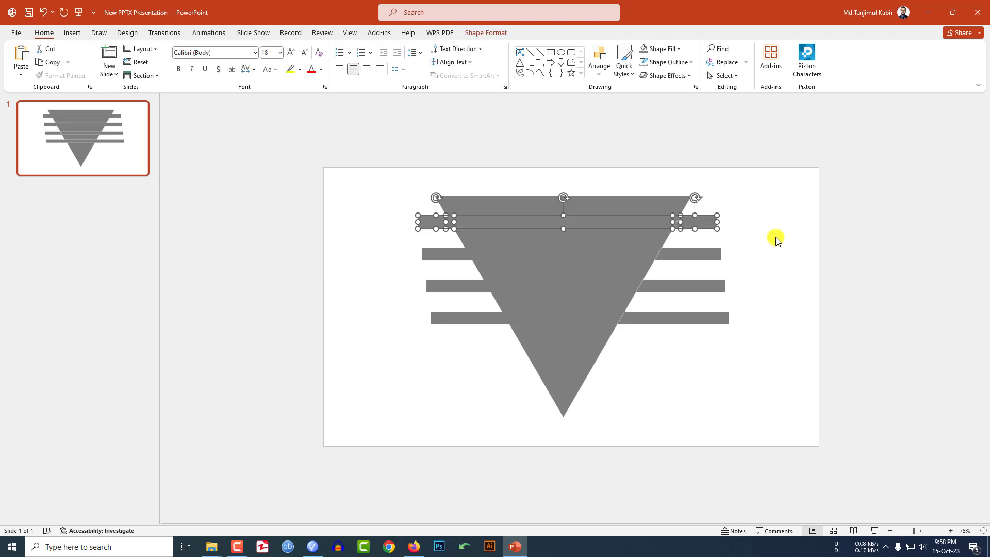
pyautogui.press('Delete')
pyautogui.moveTo(380, 236); pyautogui.dragTo(757, 272)
pyautogui.press('Delete')
pyautogui.moveTo(392, 264); pyautogui.dragTo(761, 308)
pyautogui.press('Delete')
pyautogui.moveTo(403, 296); pyautogui.dragTo(764, 365)
pyautogui.press('Delete')
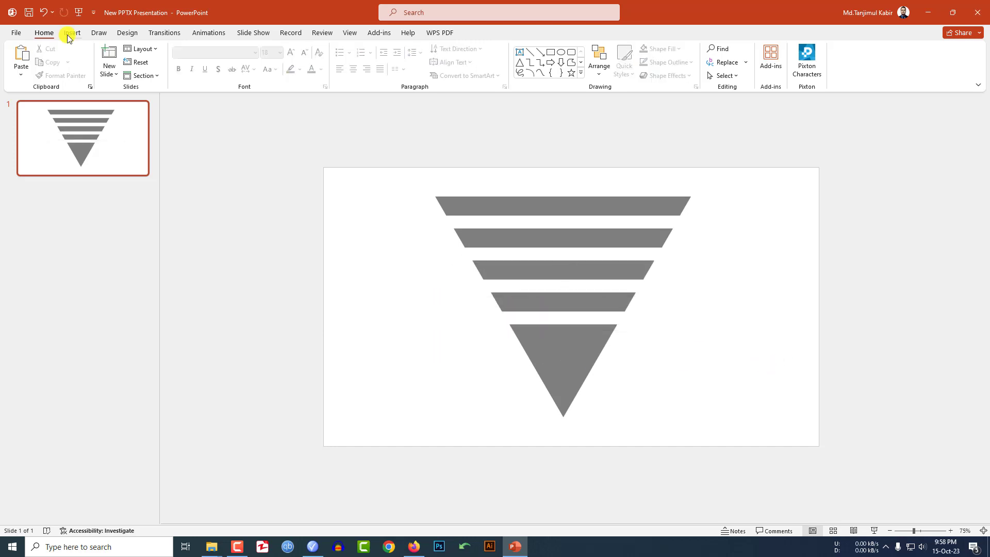
pyautogui.click(69, 34)
# Step: Draw an outline-free parallelogram in the first gap, widen it and slant it into a thin ribbon
pyautogui.click(174, 72)
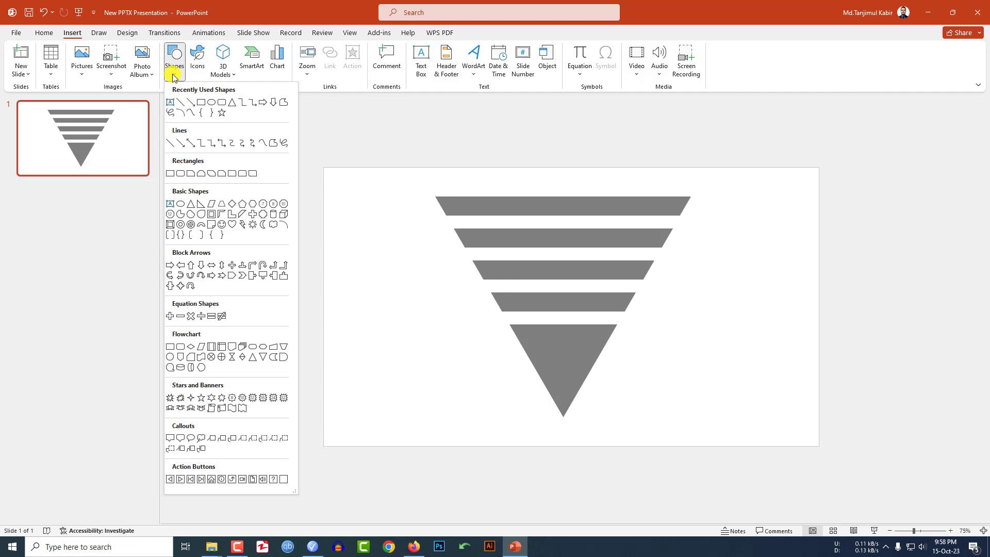
pyautogui.click(211, 205)
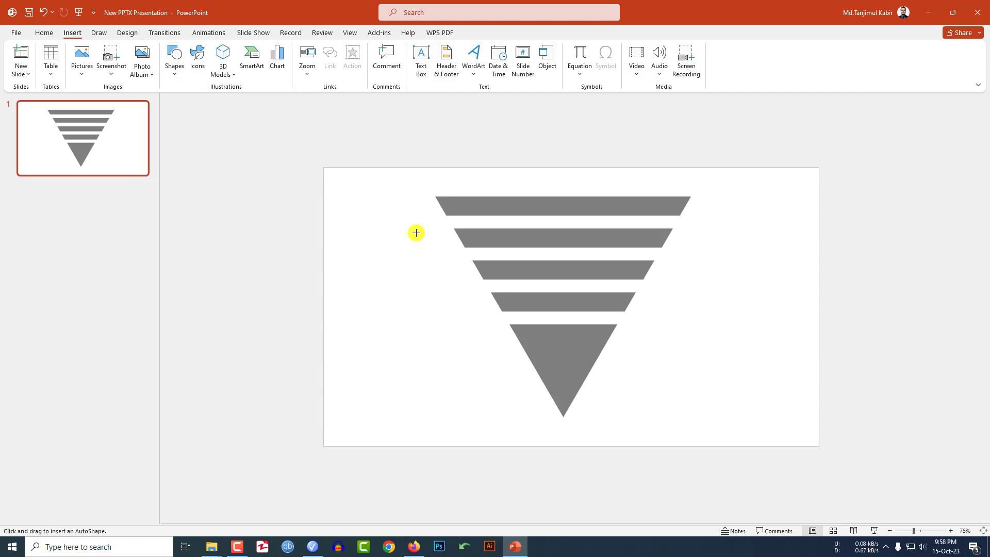
pyautogui.moveTo(454, 245); pyautogui.dragTo(575, 265)
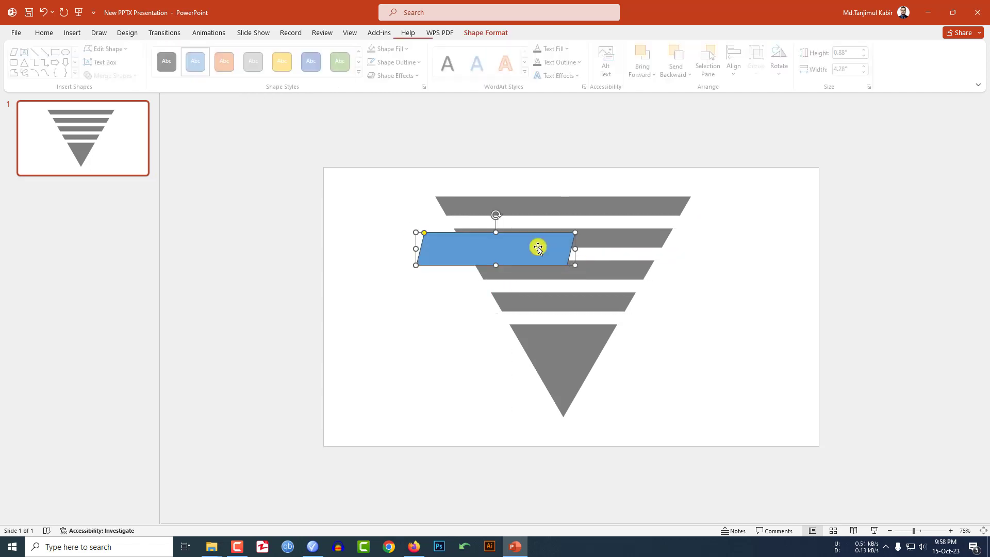
pyautogui.click(413, 62)
pyautogui.click(405, 173)
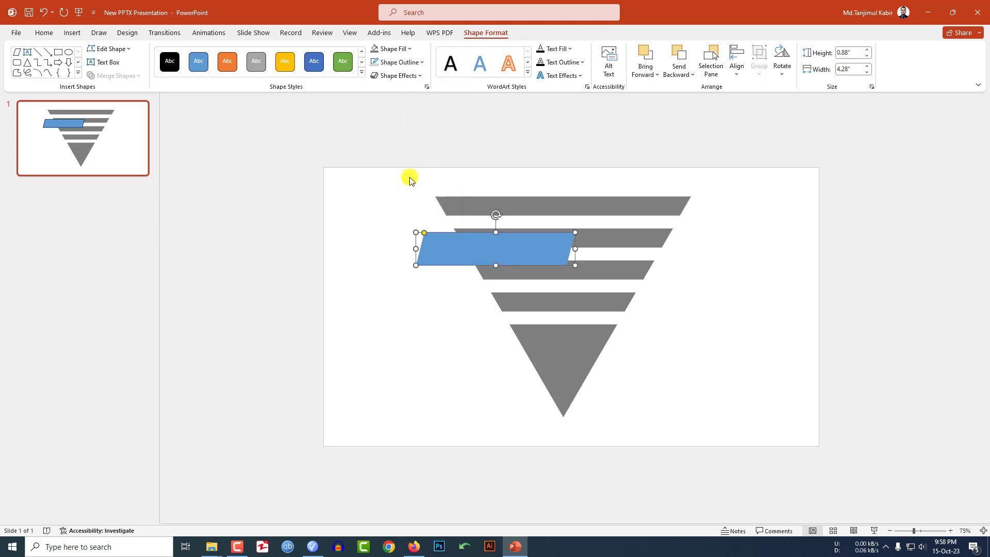
pyautogui.moveTo(495, 259)
pyautogui.mouseDown()
pyautogui.moveTo(543, 239)
pyautogui.moveTo(534, 201)
pyautogui.moveTo(481, 264)
pyautogui.mouseUp()
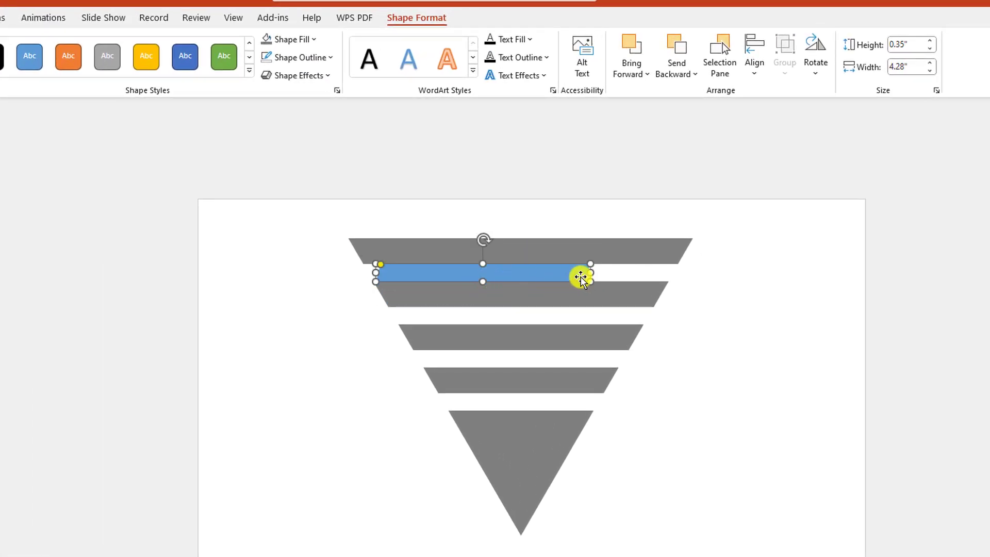
pyautogui.moveTo(591, 273); pyautogui.dragTo(679, 273)
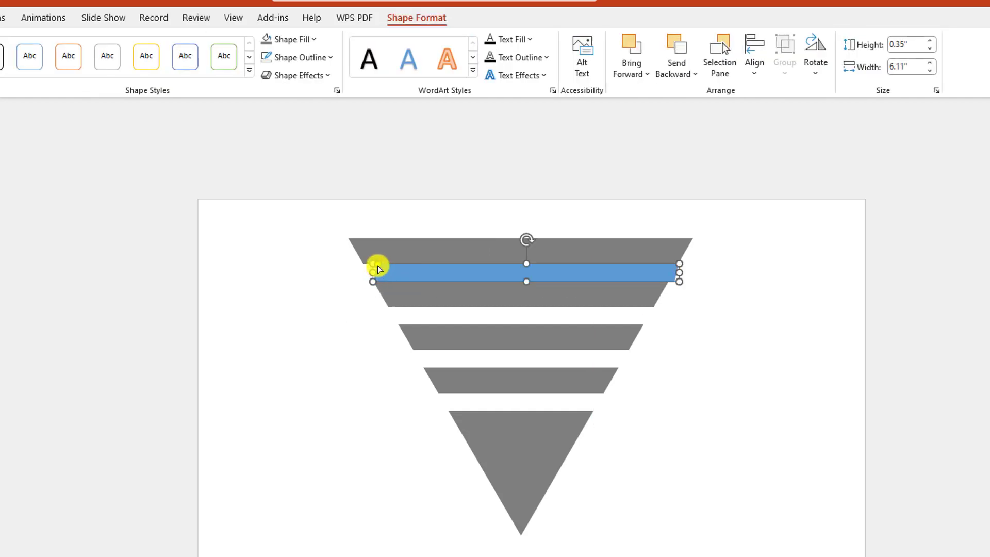
pyautogui.moveTo(378, 269); pyautogui.dragTo(442, 265)
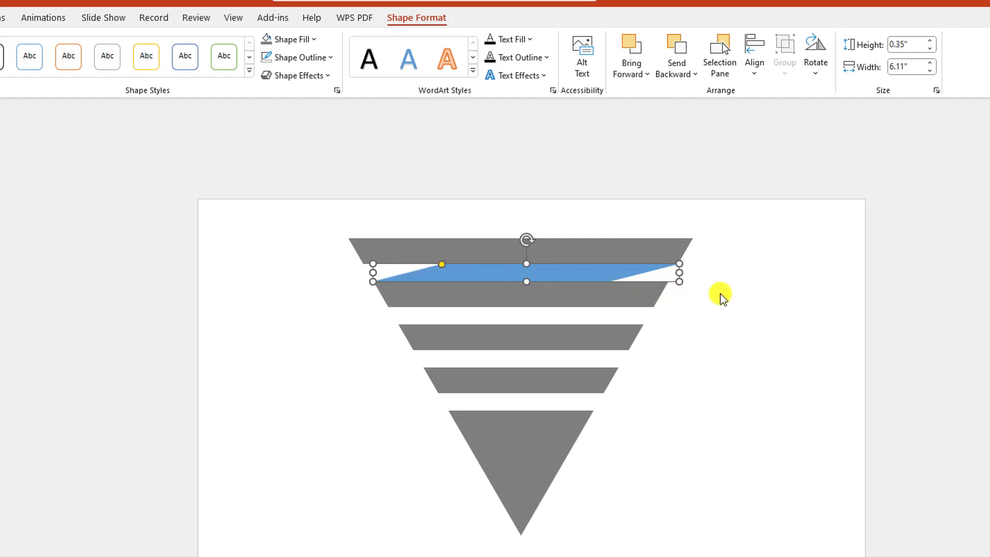
# Step: Copy the ribbon into the three lower gaps, narrowing each to fit
pyautogui.moveTo(570, 281); pyautogui.dragTo(575, 314)
pyautogui.moveTo(703, 316); pyautogui.dragTo(655, 322)
pyautogui.moveTo(586, 323); pyautogui.dragTo(599, 358)
pyautogui.moveTo(685, 359); pyautogui.dragTo(576, 404)
pyautogui.moveTo(653, 401); pyautogui.dragTo(603, 404)
# Step: Fill the top funnel layer with magenta from More Fill Colors
pyautogui.click(493, 247)
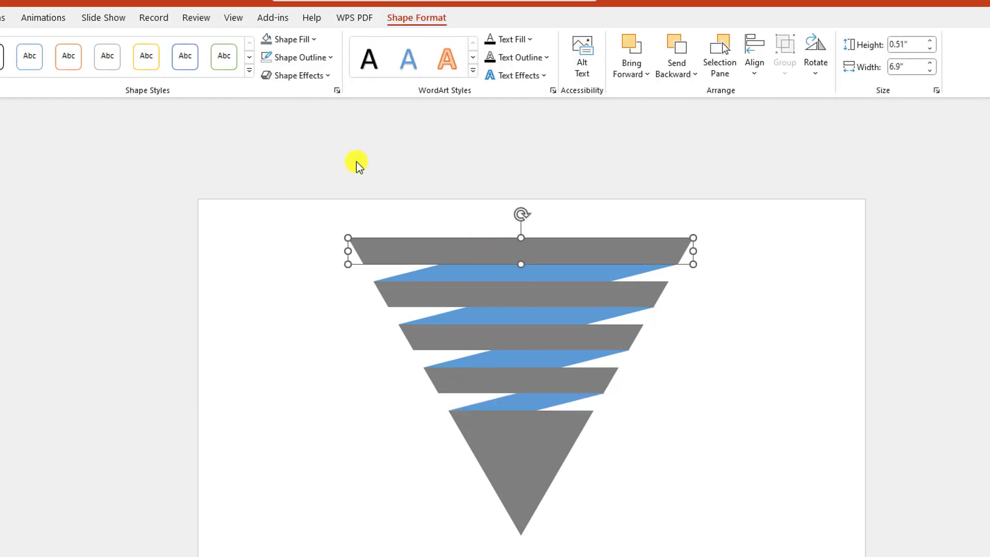
pyautogui.click(314, 40)
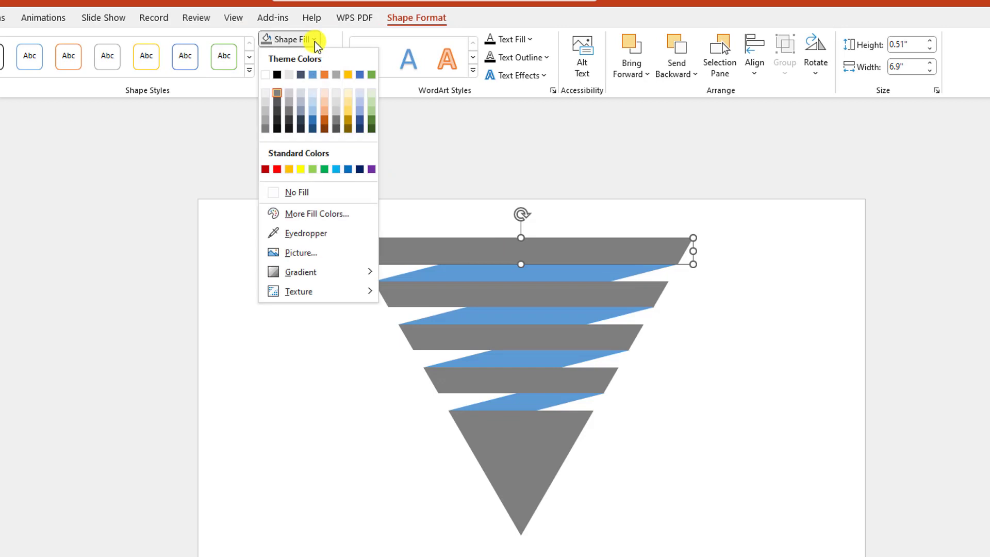
pyautogui.click(310, 215)
pyautogui.moveTo(400, 199); pyautogui.dragTo(116, 214)
pyautogui.click(59, 234)
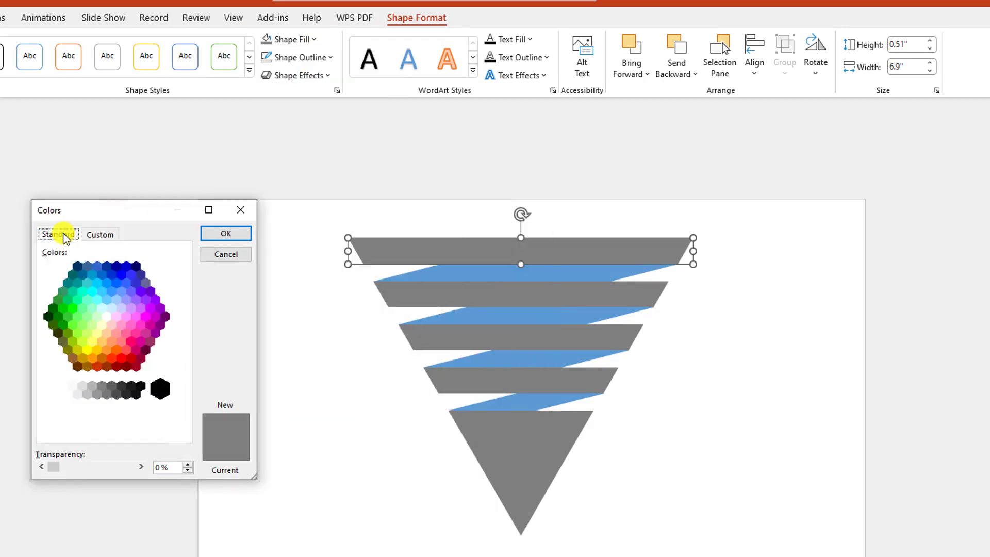
pyautogui.click(156, 317)
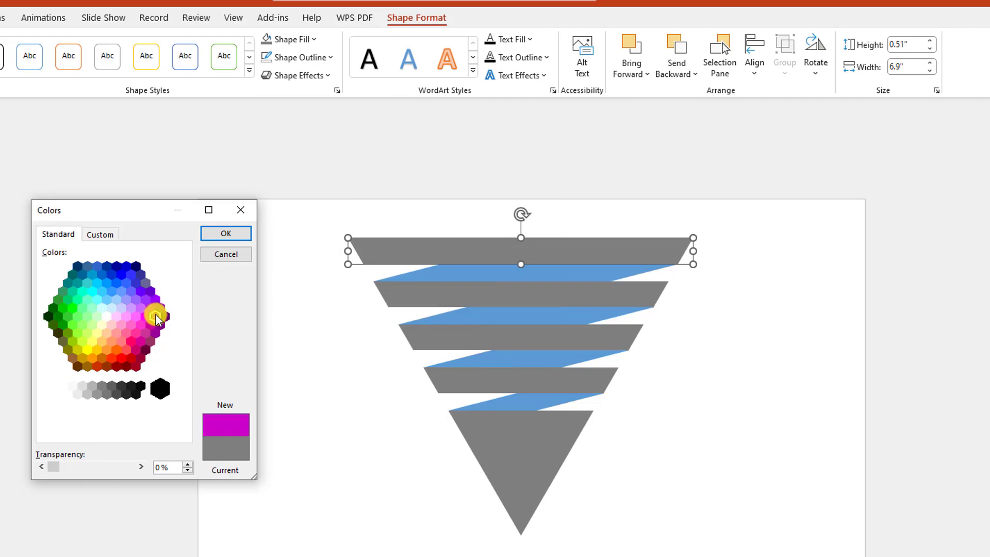
pyautogui.click(226, 233)
# Step: Fill the first ribbon with the recent magenta, then select the second layer with its ribbon
pyautogui.click(487, 270)
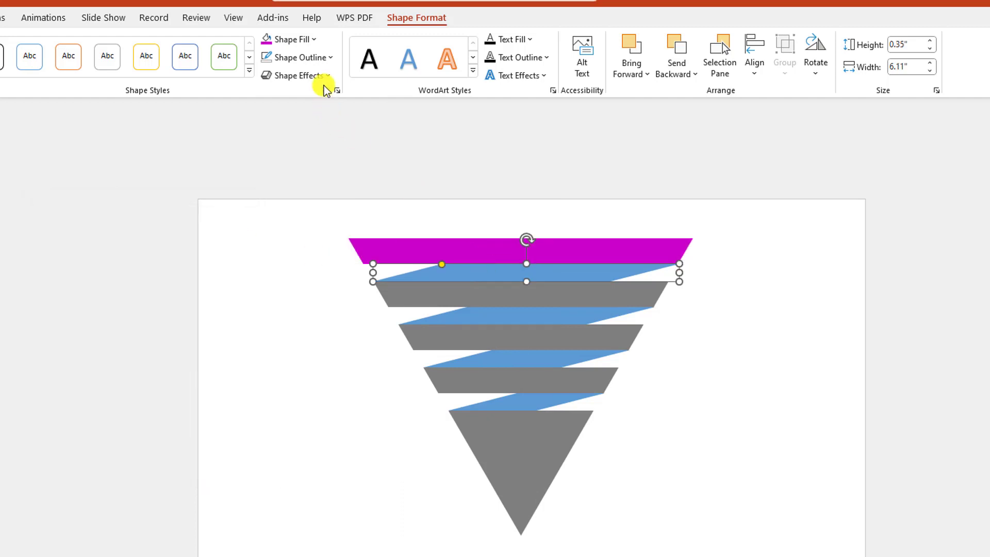
pyautogui.click(311, 40)
pyautogui.click(266, 208)
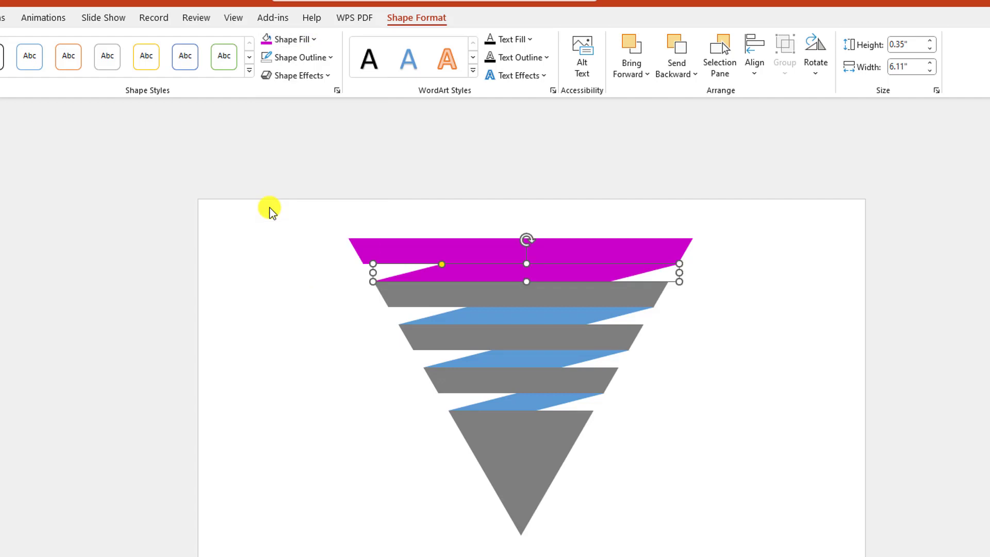
pyautogui.click(578, 296)
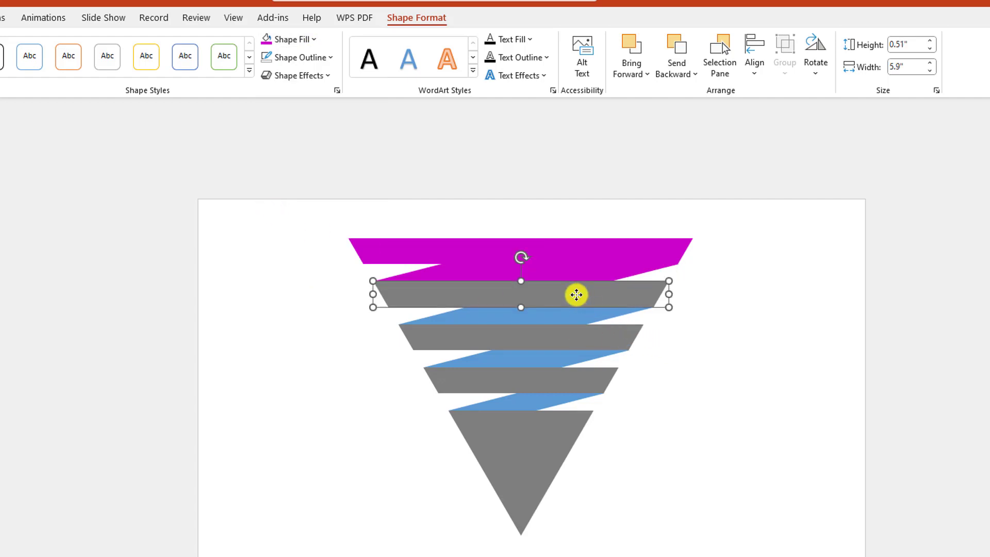
pyautogui.keyDown('shift'); pyautogui.click(570, 319); pyautogui.keyUp('shift')
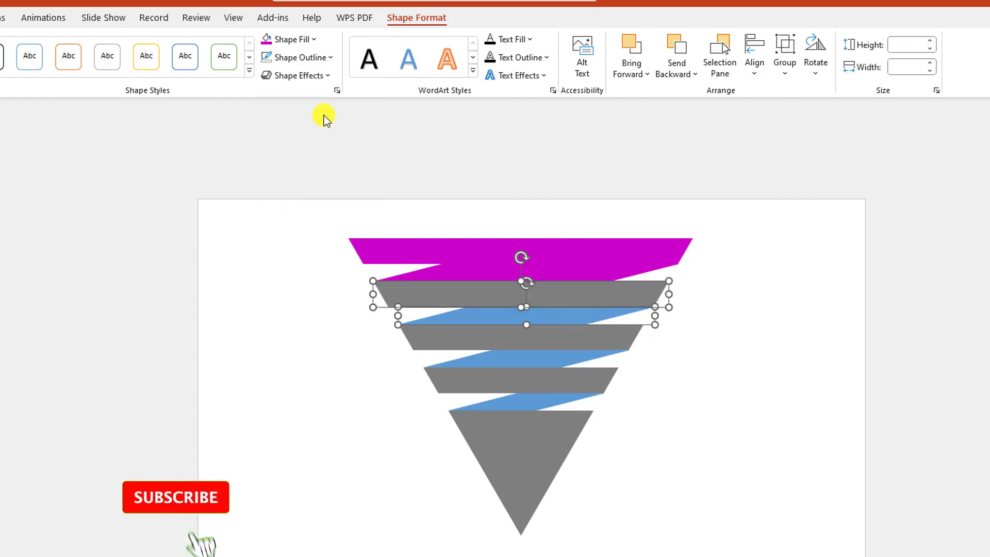
pyautogui.click(313, 41)
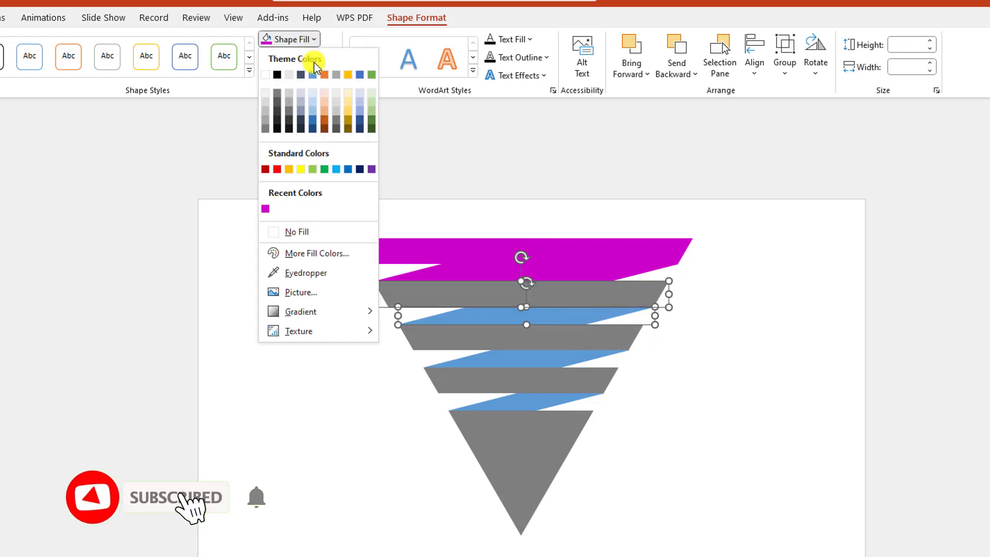
# Step: Fill the second layer and its ribbon with orange-red
pyautogui.click(293, 254)
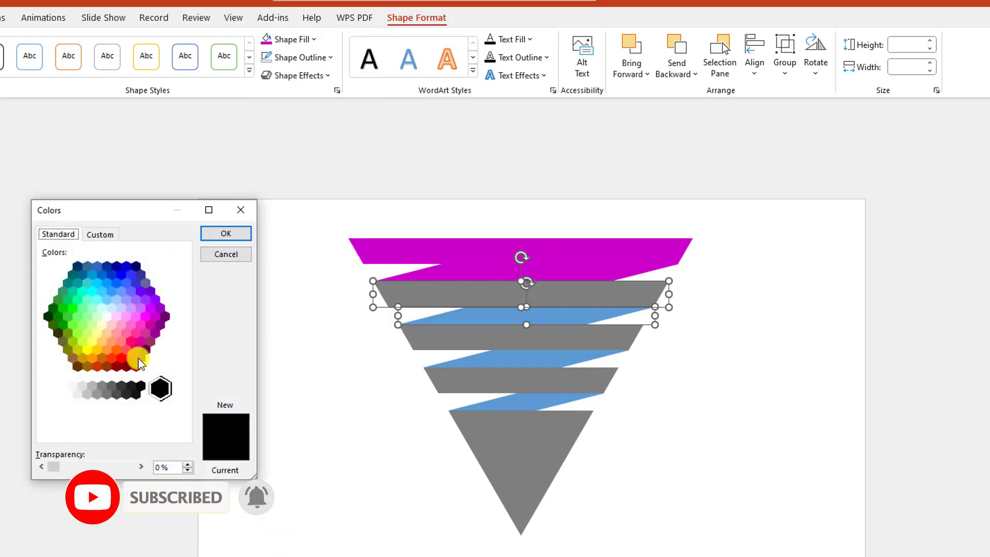
pyautogui.click(147, 348)
pyautogui.click(98, 368)
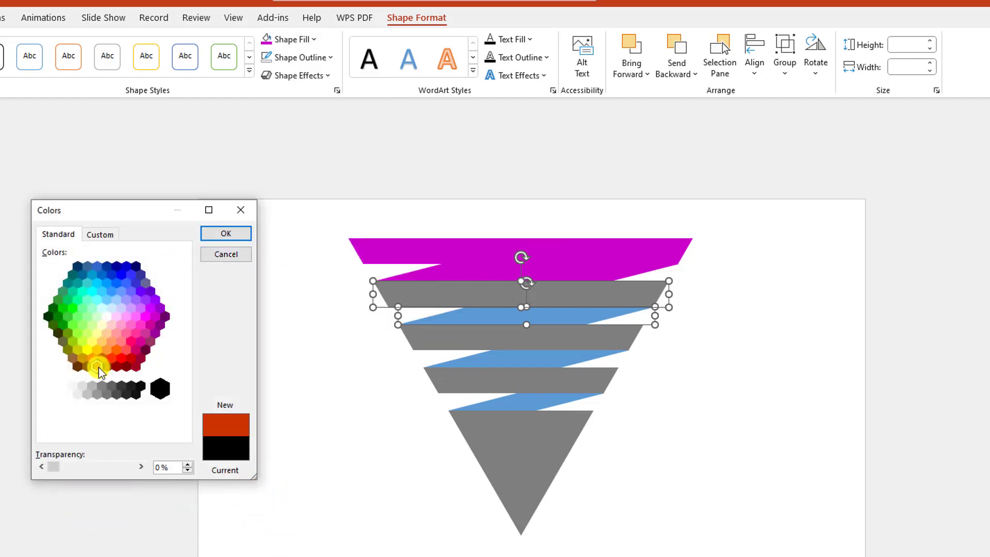
pyautogui.click(230, 234)
# Step: Fill the third layer and its ribbon with purple
pyautogui.click(547, 341)
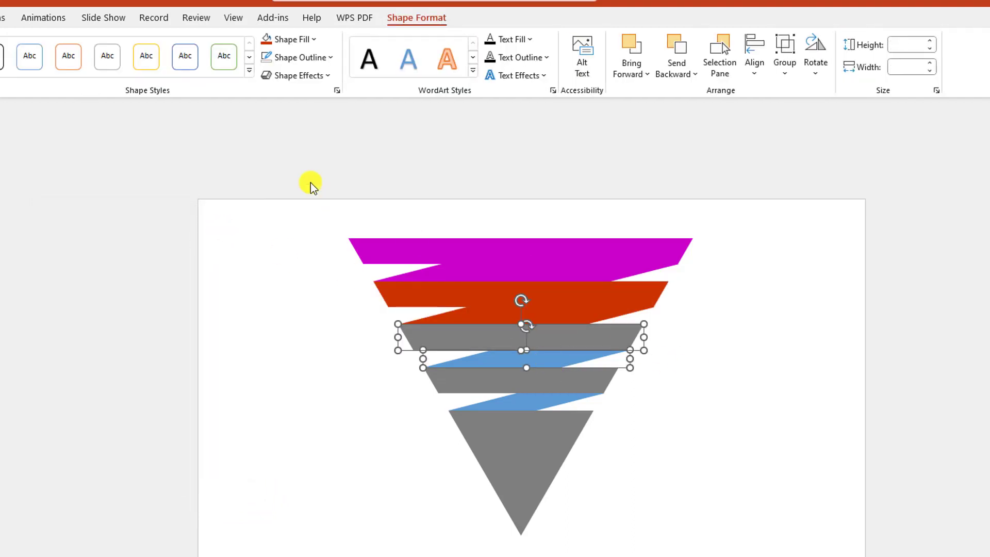
pyautogui.click(309, 39)
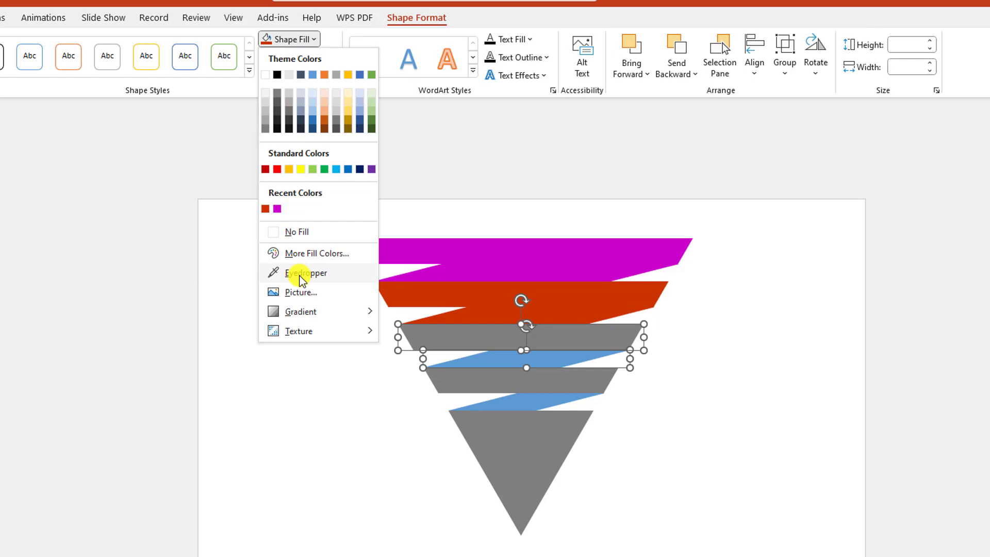
pyautogui.click(292, 254)
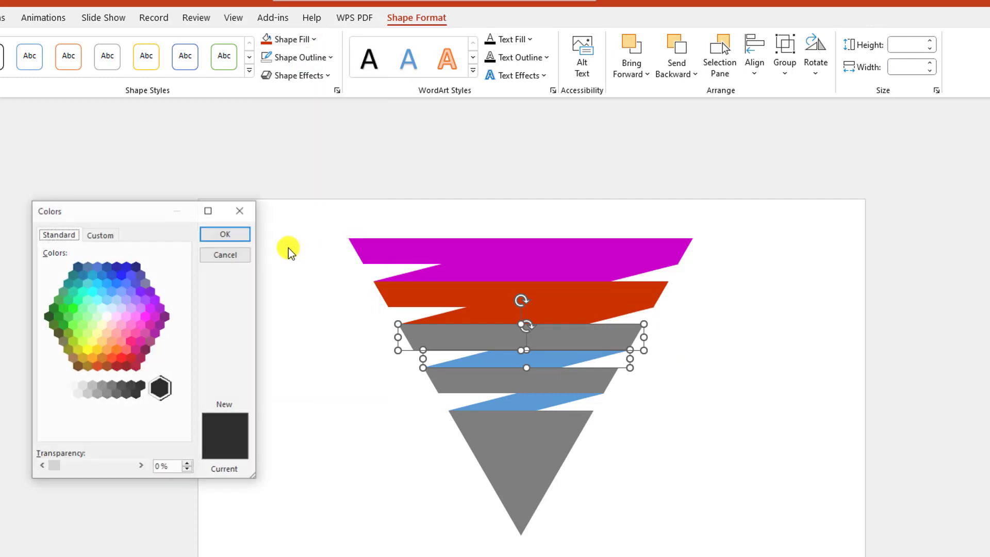
pyautogui.click(150, 291)
pyautogui.click(239, 234)
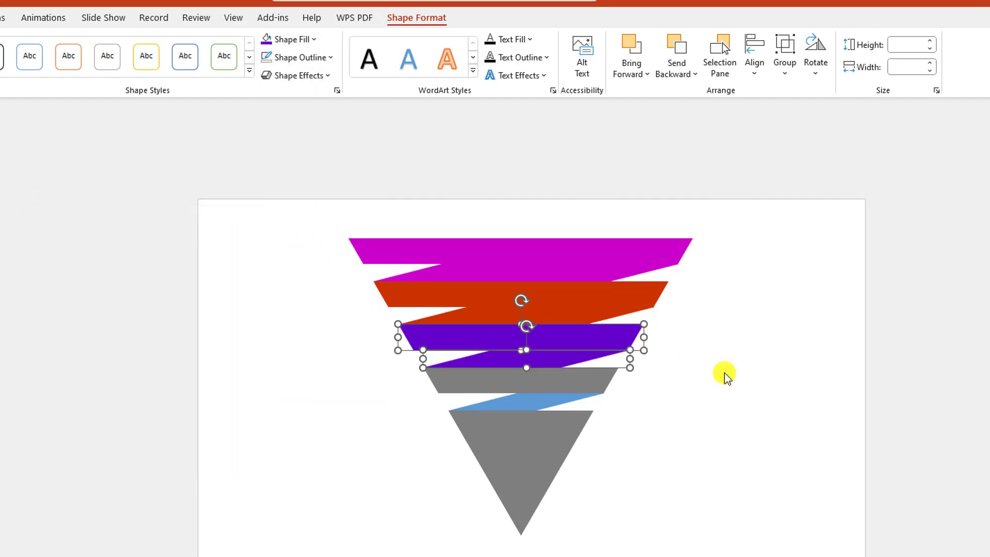
# Step: Fill the fourth layer and the last ribbon with green
pyautogui.click(721, 376)
pyautogui.click(559, 395)
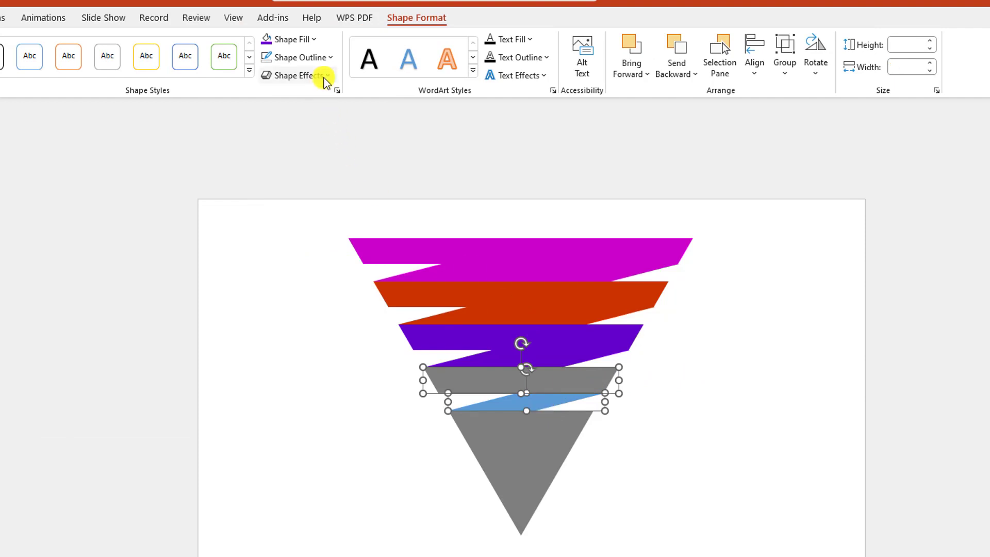
pyautogui.click(310, 39)
pyautogui.click(295, 254)
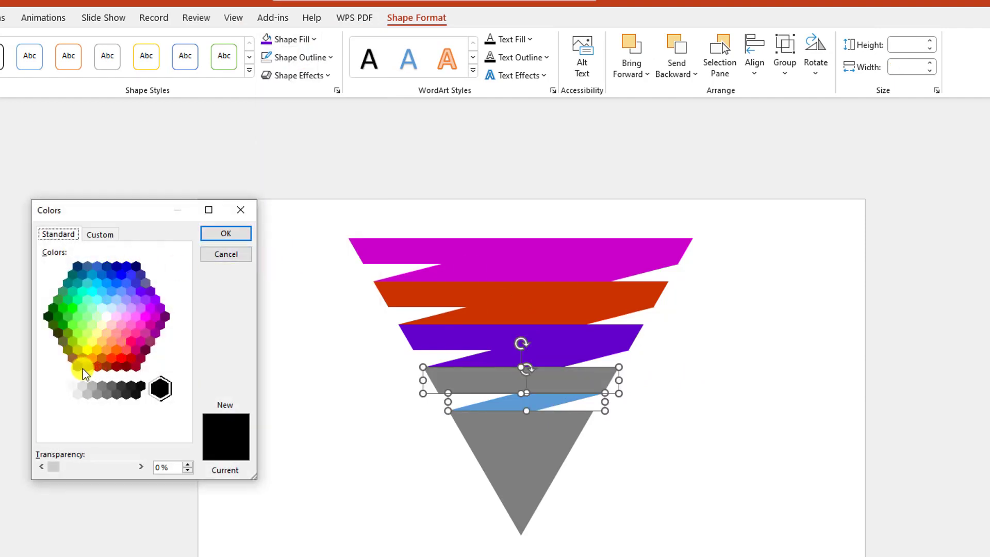
pyautogui.click(60, 324)
pyautogui.click(233, 236)
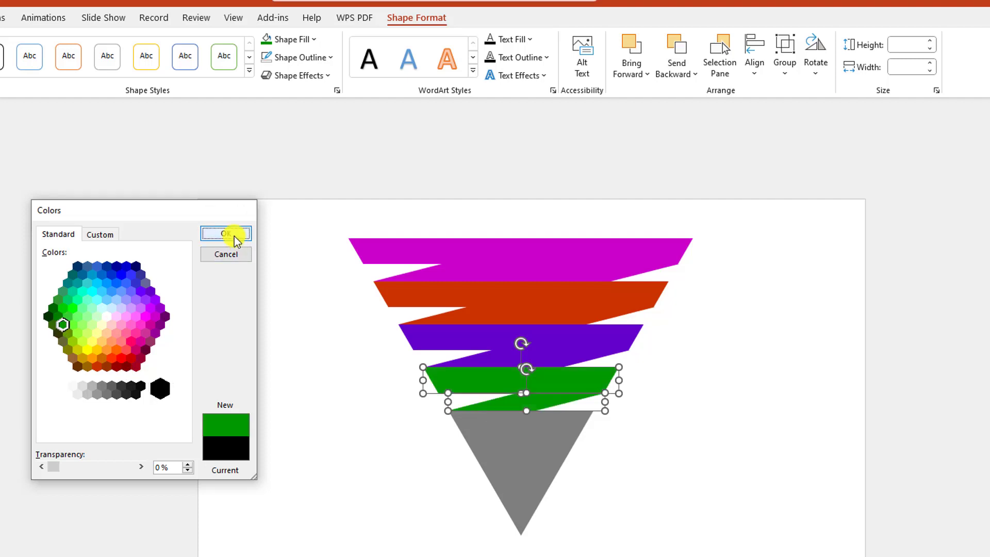
# Step: Fill the bottom triangle with Dark Blue
pyautogui.click(558, 435)
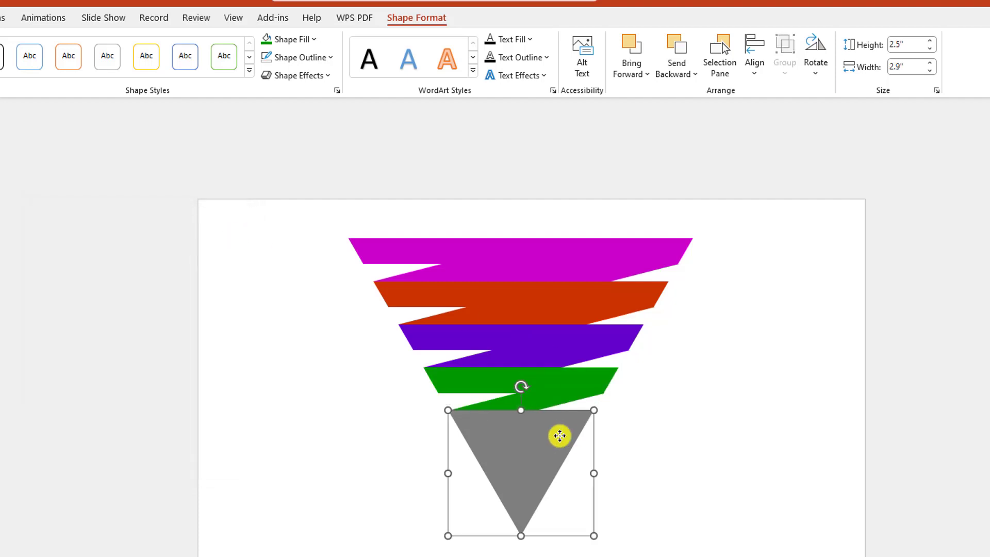
pyautogui.click(312, 41)
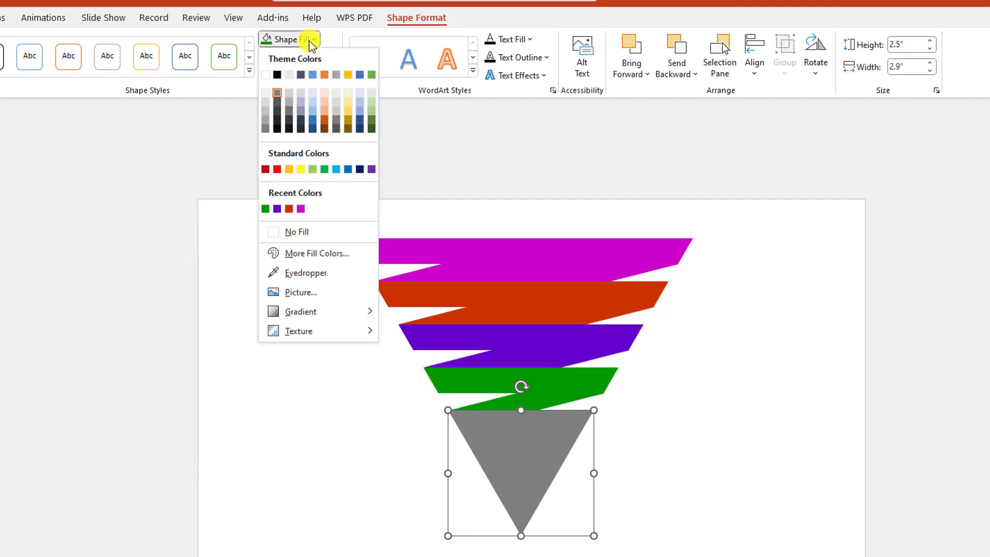
pyautogui.click(360, 169)
pyautogui.click(703, 224)
pyautogui.click(506, 269)
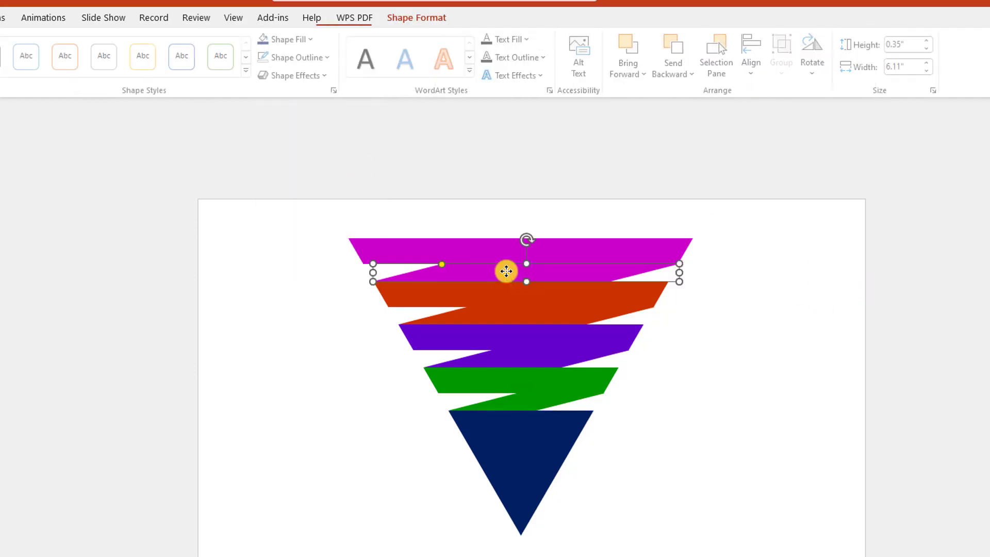
# Step: Give the magenta and red connector ribbons a Dark Variation gradient fill
pyautogui.click(311, 44)
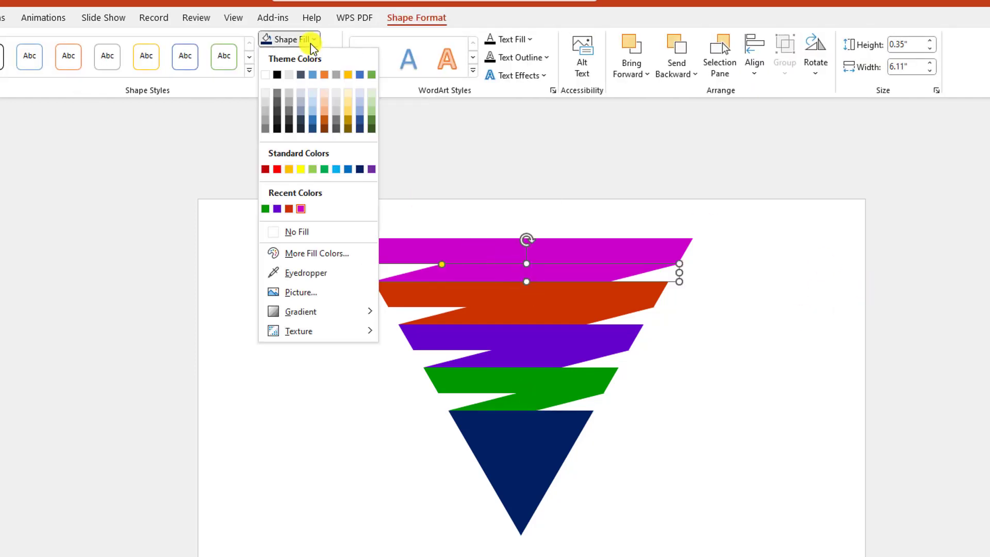
pyautogui.moveTo(309, 308)
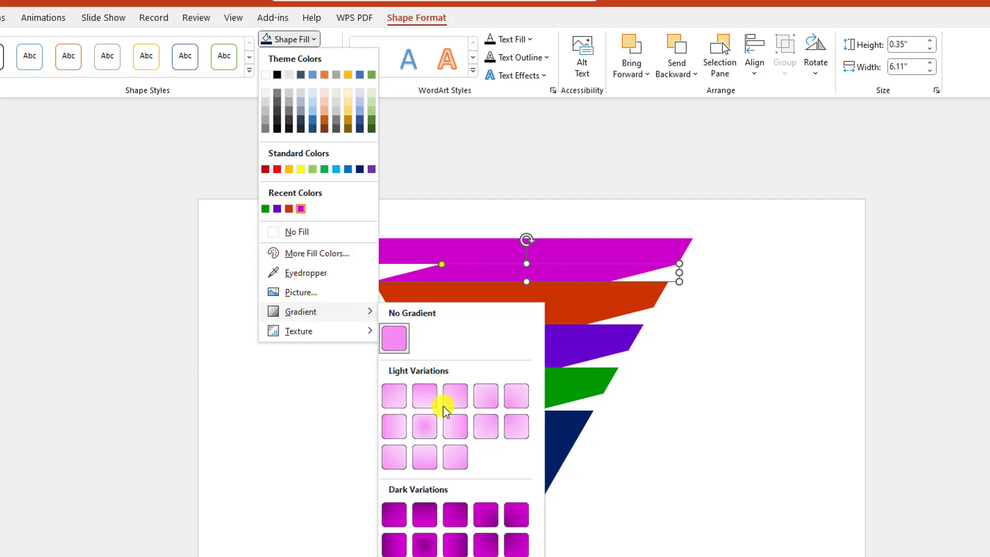
pyautogui.click(423, 514)
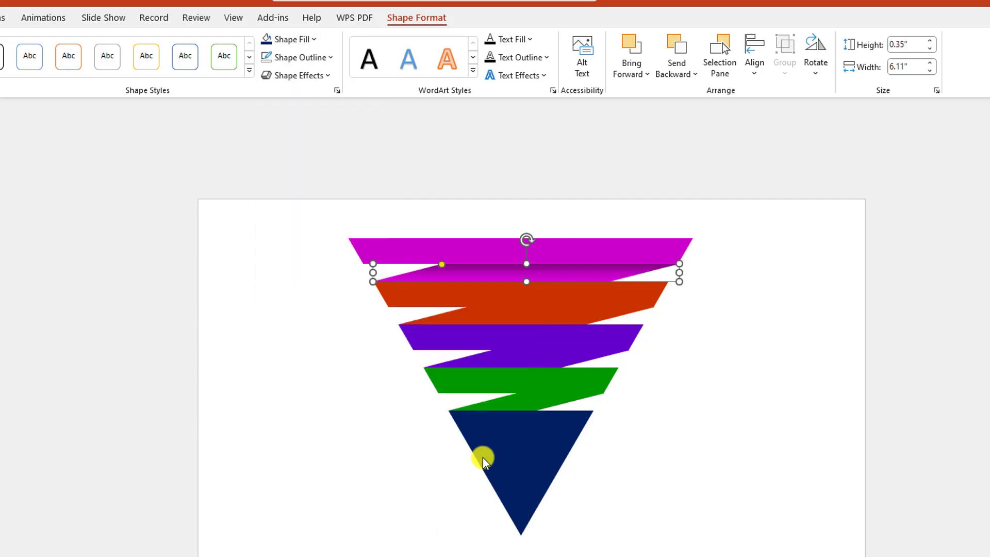
pyautogui.click(547, 322)
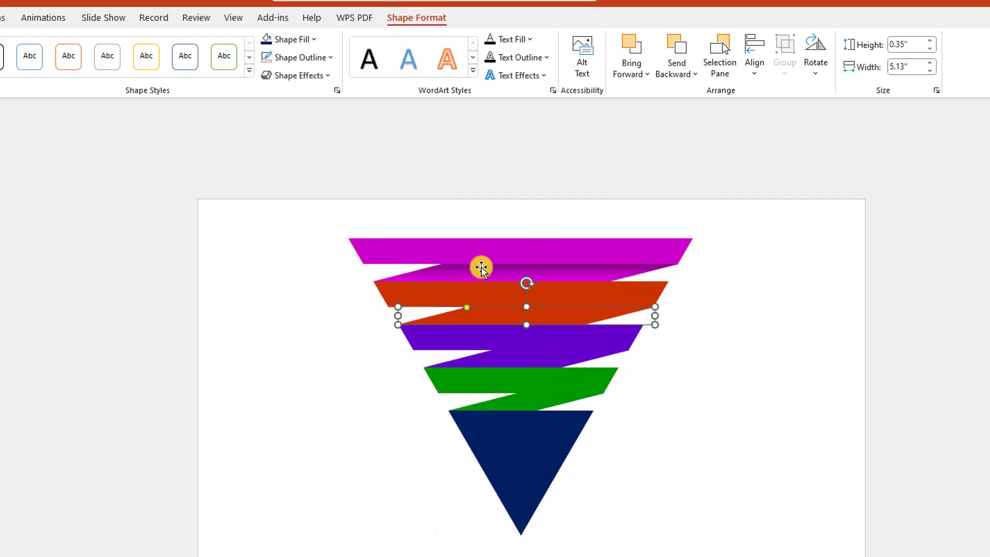
pyautogui.click(312, 39)
pyautogui.moveTo(303, 312)
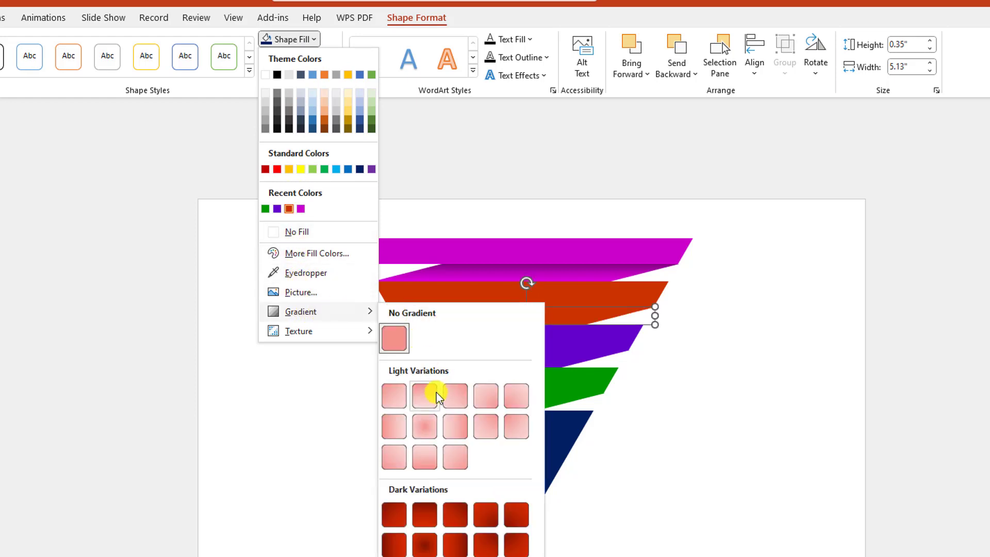
pyautogui.click(420, 515)
# Step: Apply the same dark gradient to the purple ribbon, then deselect everything
pyautogui.click(515, 360)
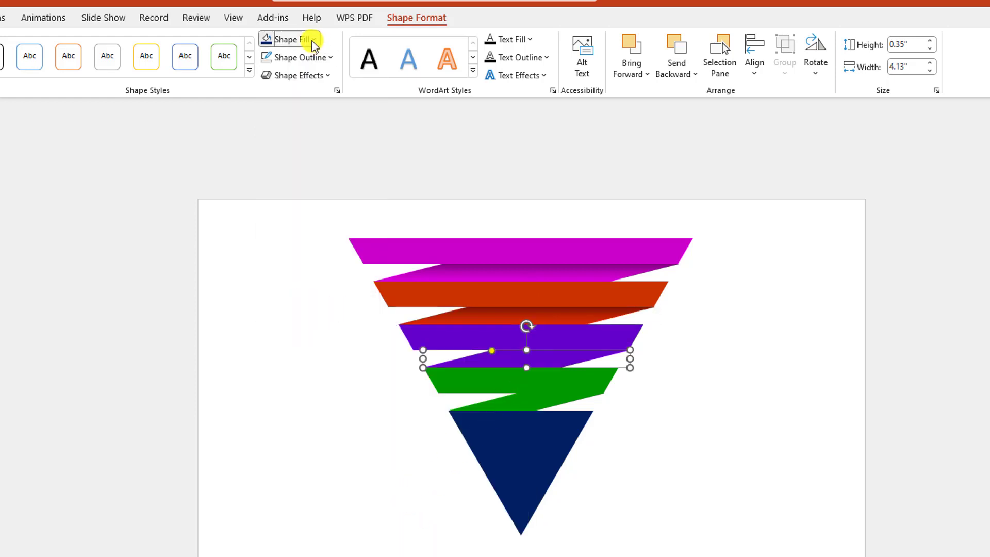
pyautogui.click(312, 39)
pyautogui.moveTo(304, 312)
pyautogui.click(413, 512)
pyautogui.click(521, 402)
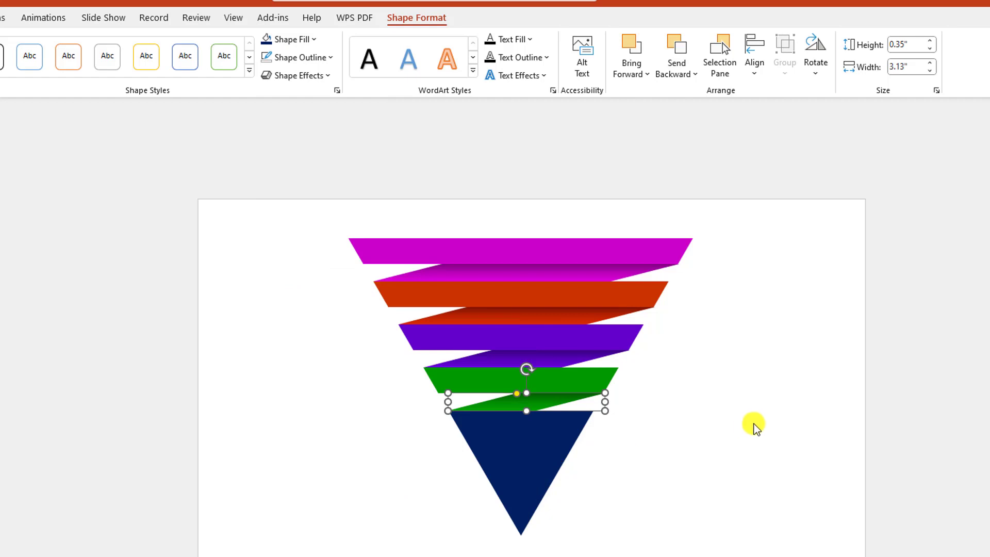
pyautogui.click(735, 399)
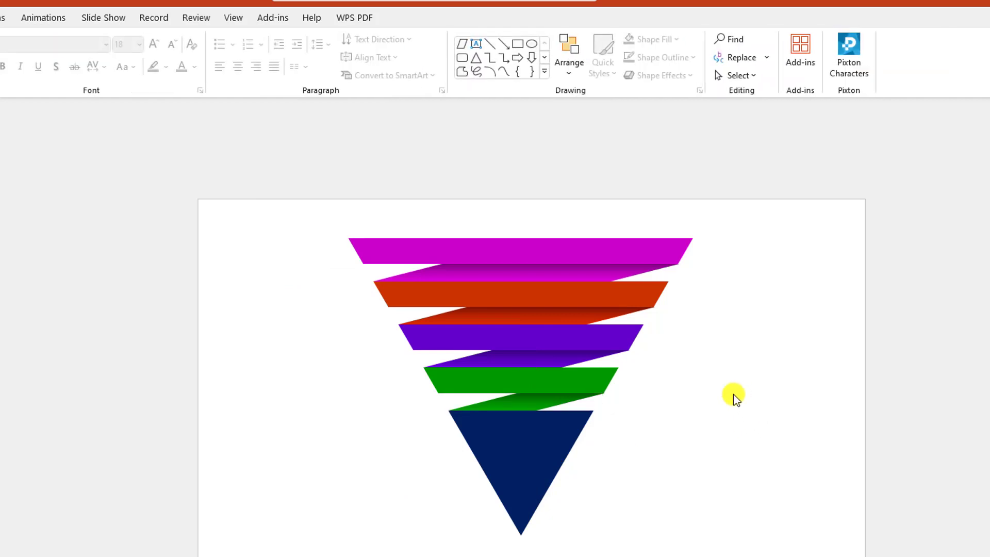
# Step: Draw a text box across the top magenta band for the TEXTINFO-1 label
pyautogui.click(13, 12)
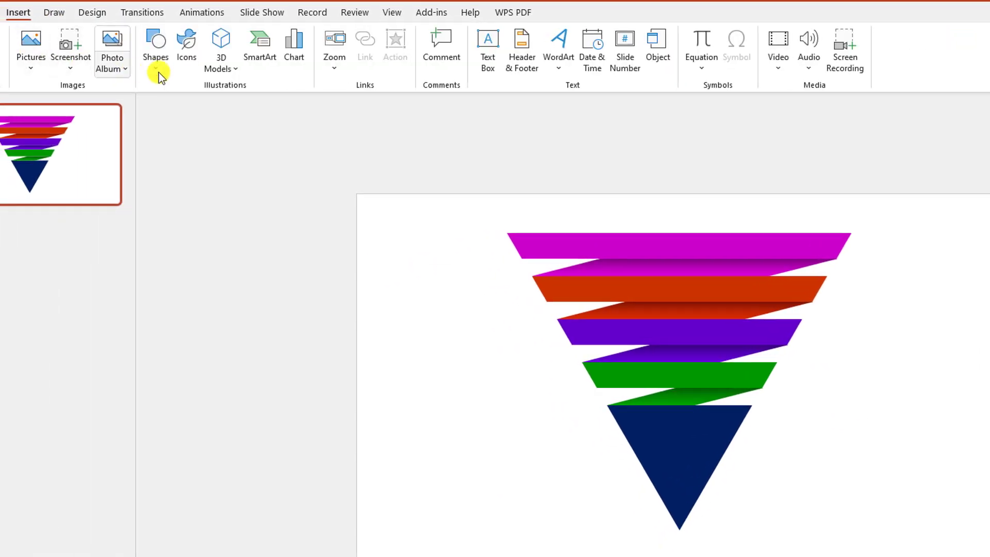
pyautogui.click(152, 66)
pyautogui.click(155, 104)
pyautogui.moveTo(633, 242); pyautogui.dragTo(740, 259)
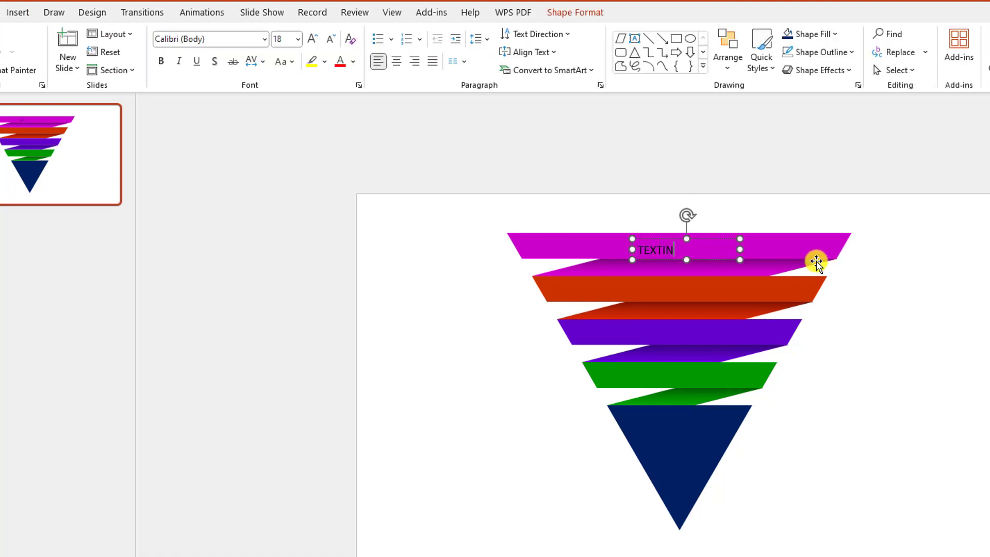
# Step: Set the label text to Lemon Milk font in white
pyautogui.hotkey('ctrl', 'a')
pyautogui.click(217, 36)
pyautogui.write('Lemo')
pyautogui.press('Return')
pyautogui.click(352, 62)
pyautogui.click(343, 97)
# Step: Resize the label box and select it together with the magenta band
pyautogui.click(535, 206)
pyautogui.moveTo(709, 237)
pyautogui.mouseDown()
pyautogui.moveTo(738, 247)
pyautogui.moveTo(719, 248)
pyautogui.mouseUp()
pyautogui.click(751, 242)
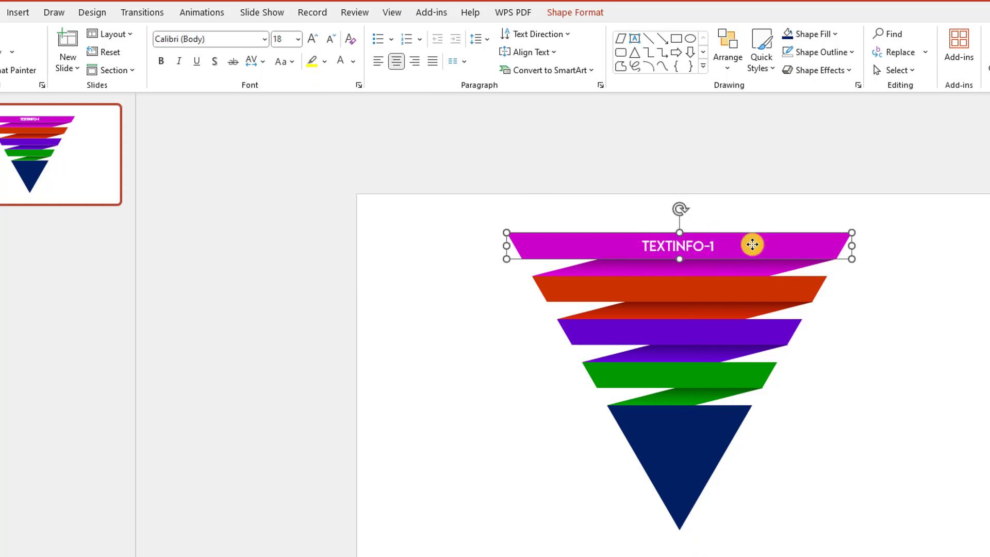
pyautogui.keyDown('shift'); pyautogui.click(703, 243); pyautogui.keyUp('shift')
pyautogui.click(589, 11)
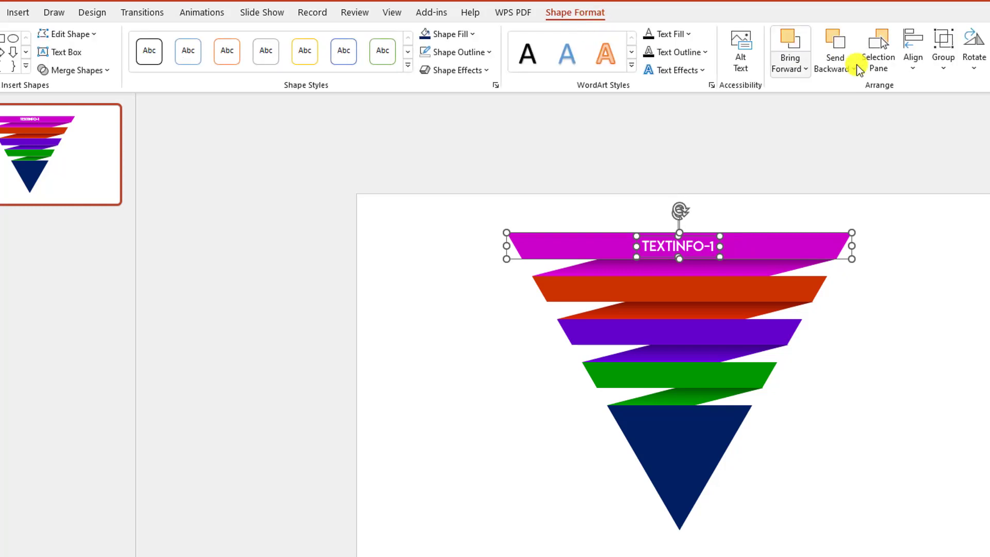
# Step: Centre the TEXTINFO-1 label horizontally on the magenta band
pyautogui.click(913, 72)
pyautogui.click(934, 106)
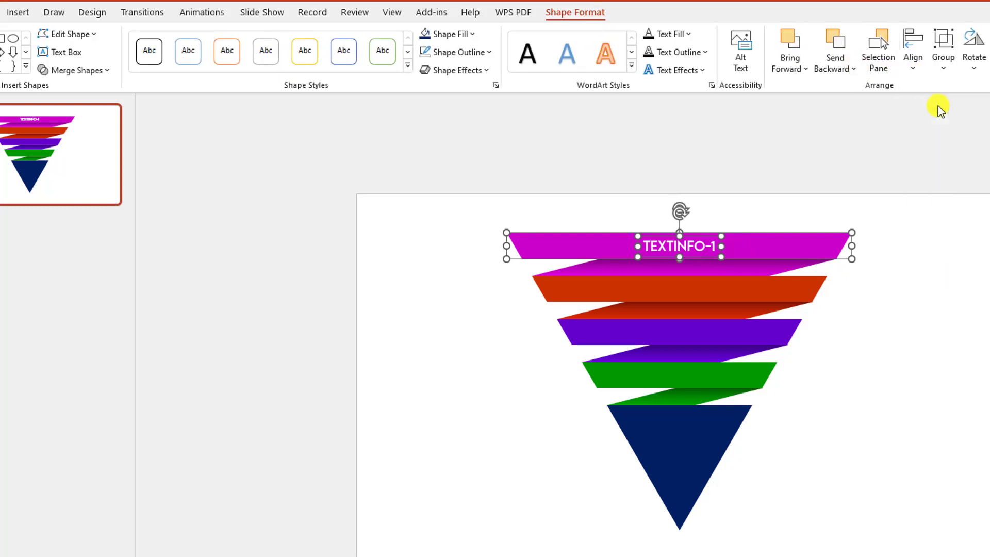
pyautogui.click(927, 280)
# Step: Copy the label onto the red band and centre it there
pyautogui.click(700, 240)
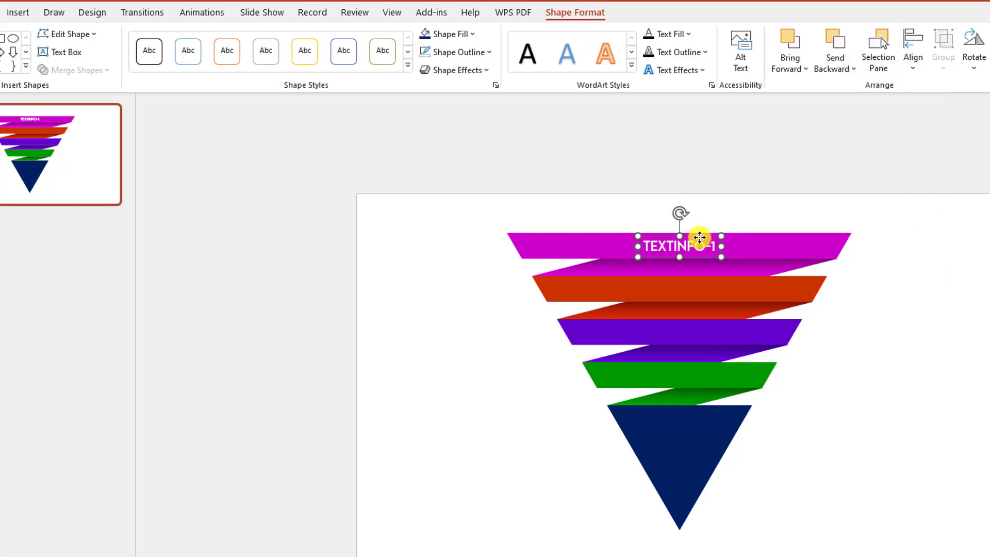
pyautogui.moveTo(700, 237); pyautogui.dragTo(697, 294)
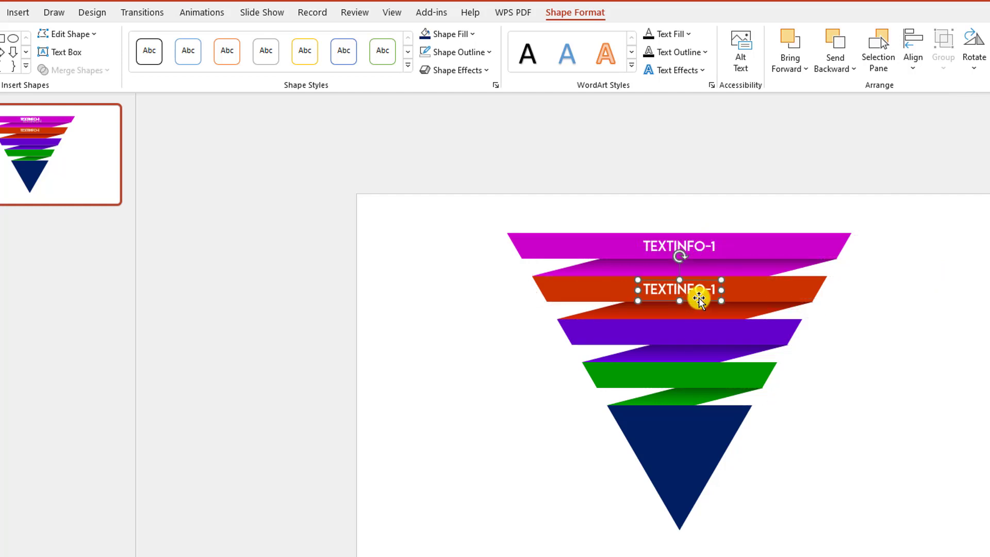
pyautogui.click(760, 289)
pyautogui.keyDown('shift'); pyautogui.click(684, 287); pyautogui.keyUp('shift')
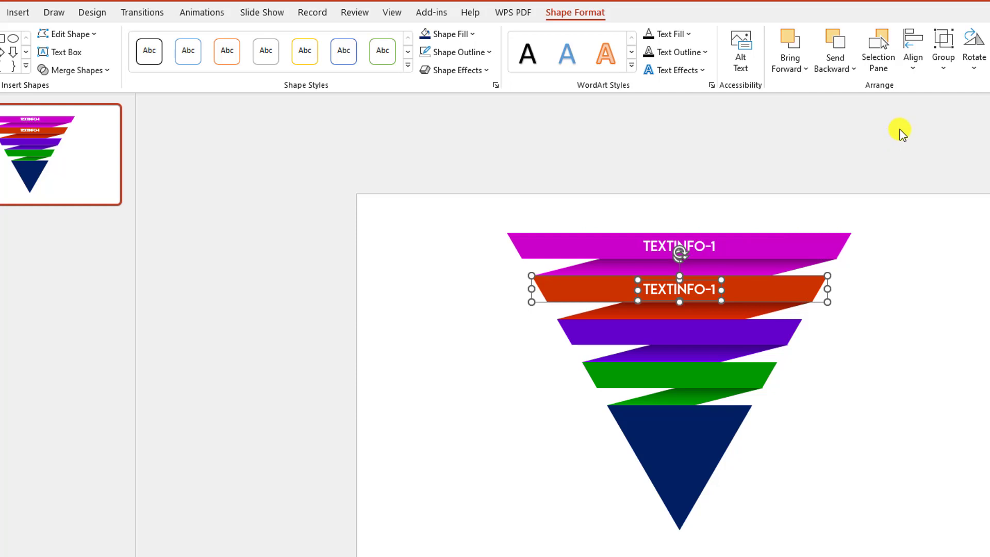
pyautogui.click(914, 65)
pyautogui.click(939, 114)
# Step: Duplicate the label onto the purple and green bands and the navy triangle
pyautogui.click(703, 279)
pyautogui.hotkey('ctrl', 'd')
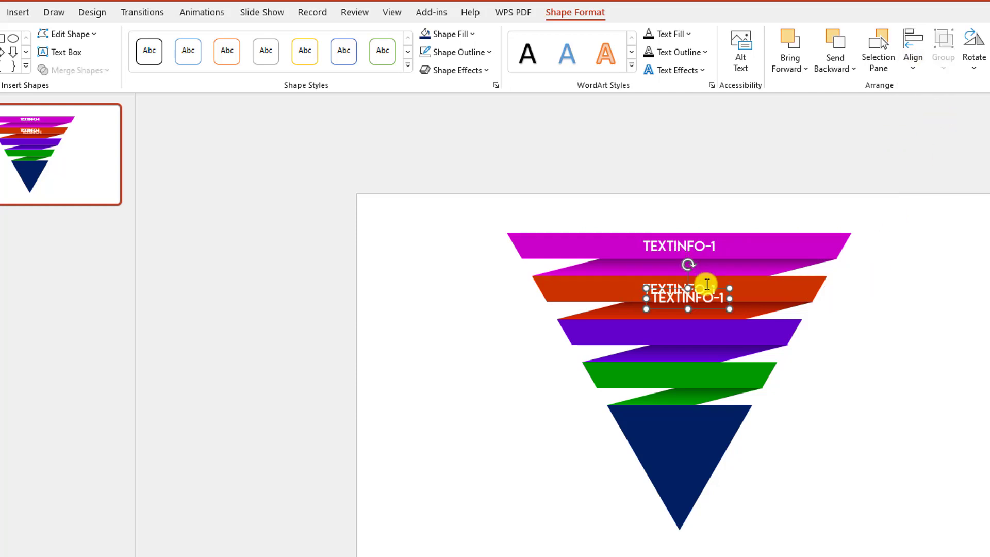
pyautogui.moveTo(705, 292); pyautogui.dragTo(698, 325)
pyautogui.hotkey('ctrl', 'd')
pyautogui.hotkey('ctrl', 'd')
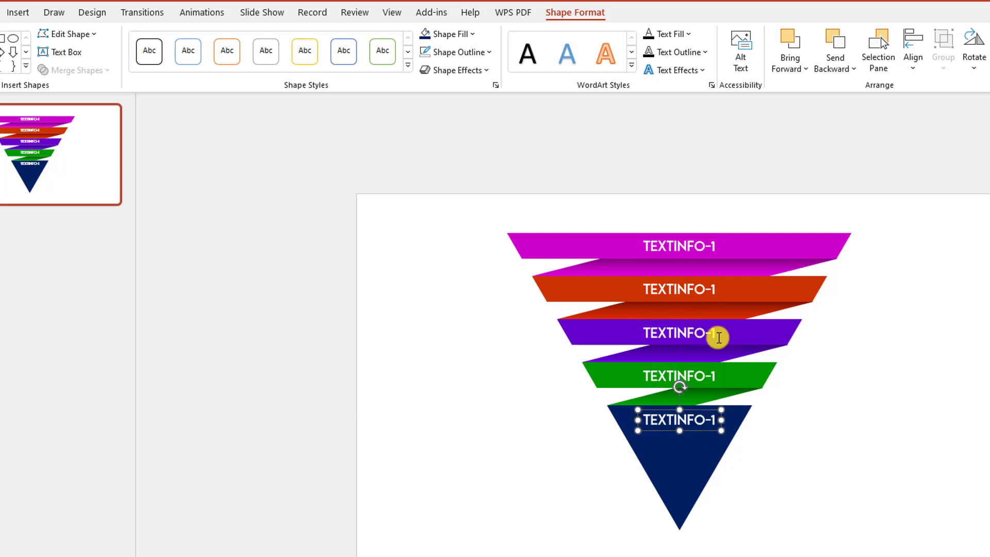
# Step: Renumber the red, purple and green band labels to TEXTINFO-2, TEXTINFO-3 and TEXTINFO-4
pyautogui.click(706, 291)
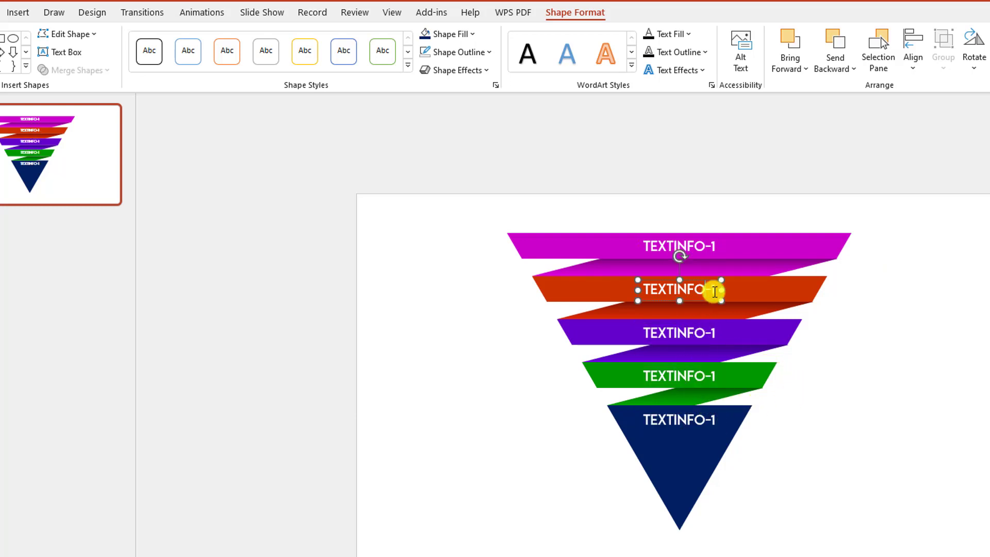
pyautogui.doubleClick(717, 294)
pyautogui.write('2')
pyautogui.click(715, 332)
pyautogui.doubleClick(714, 331)
pyautogui.write('3')
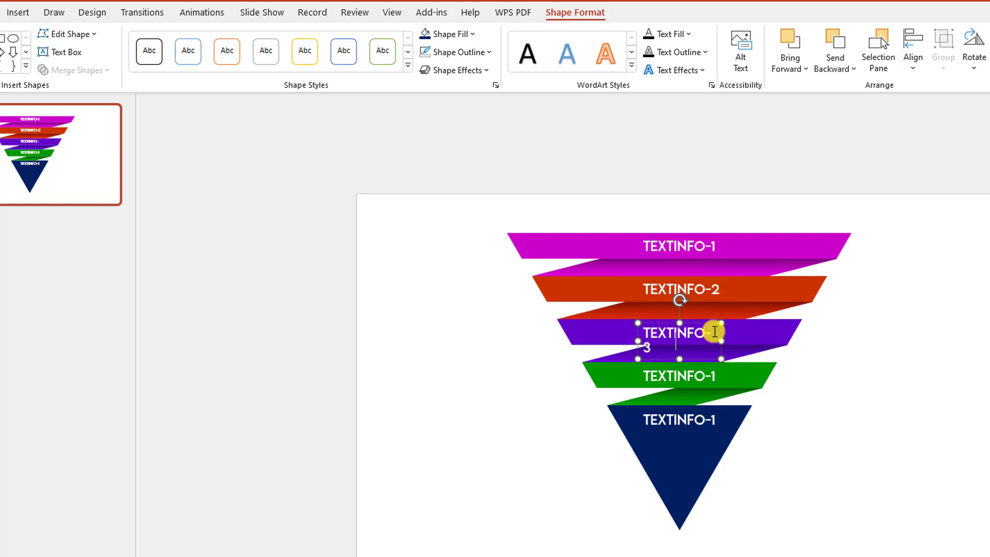
pyautogui.click(714, 375)
pyautogui.doubleClick(716, 379)
pyautogui.write('4')
# Step: Change the navy triangle's label to TITLE HERE and align it centred on the triangle
pyautogui.doubleClick(697, 417)
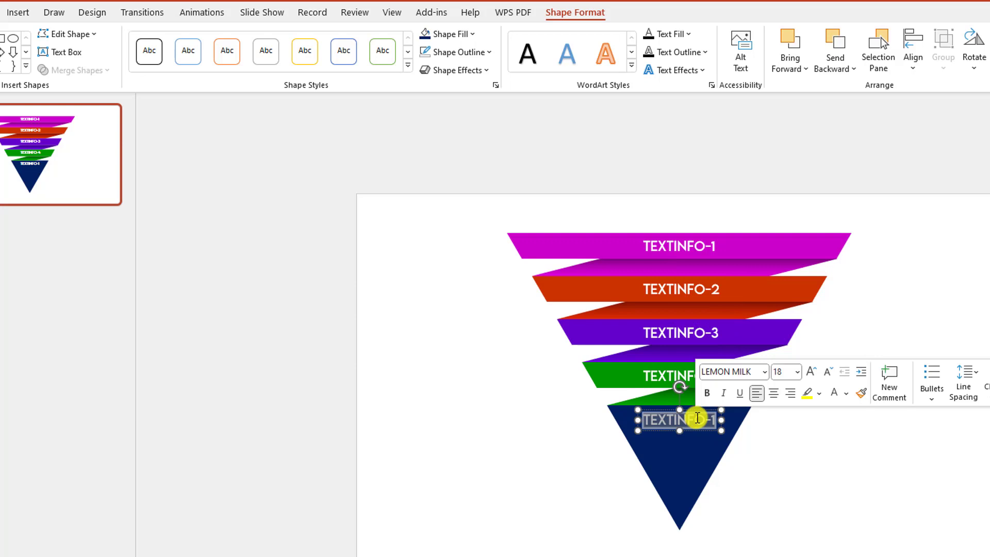
pyautogui.write('TITLE HERE')
pyautogui.click(690, 470)
pyautogui.keyDown('shift'); pyautogui.click(683, 419); pyautogui.keyUp('shift')
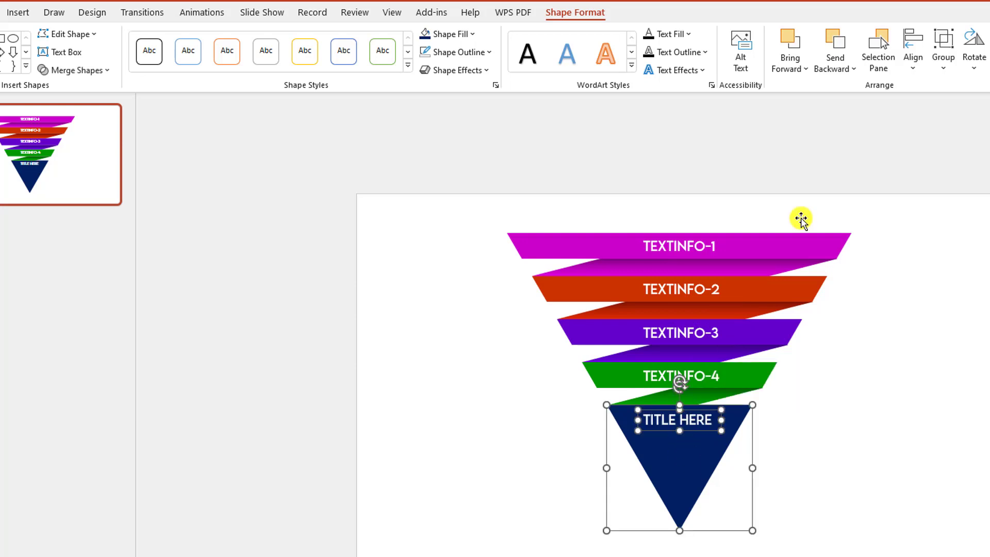
pyautogui.click(912, 65)
pyautogui.click(936, 107)
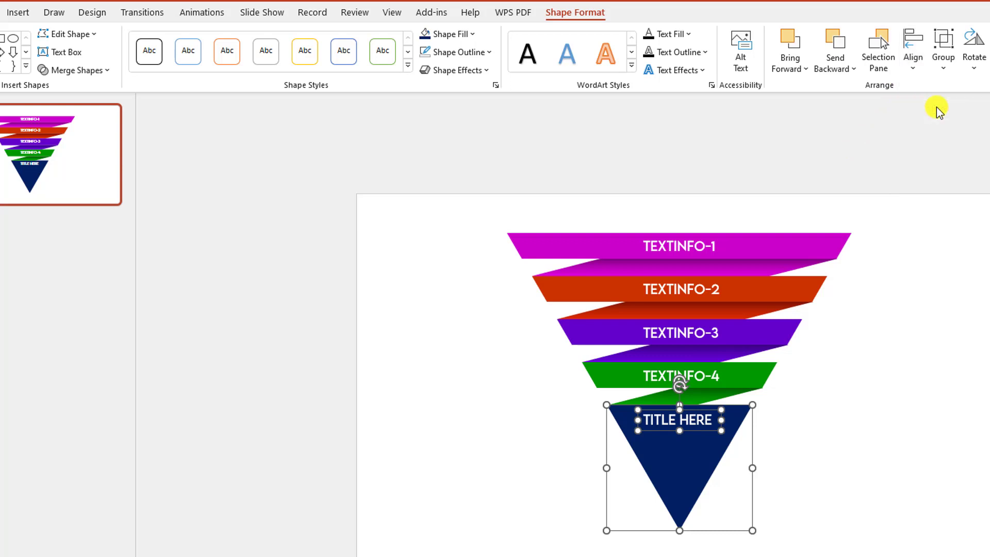